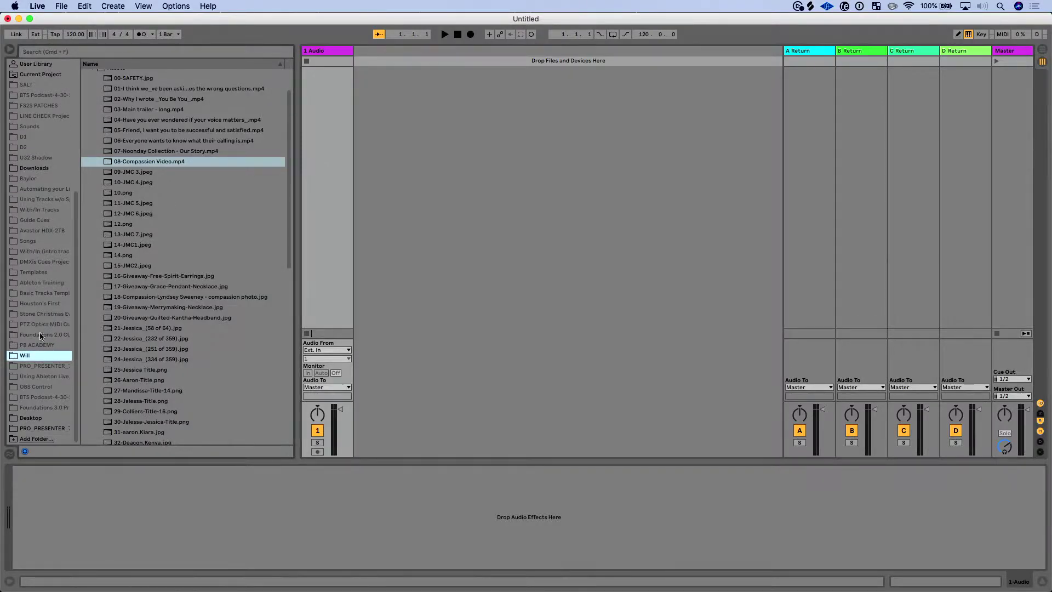
Step: Drag the Slide 6 cue from the PRO_PRESENTER Trigger Slide group into the arrangement at bar 13
{"action": "left_click", "coordinate": [49, 428]}
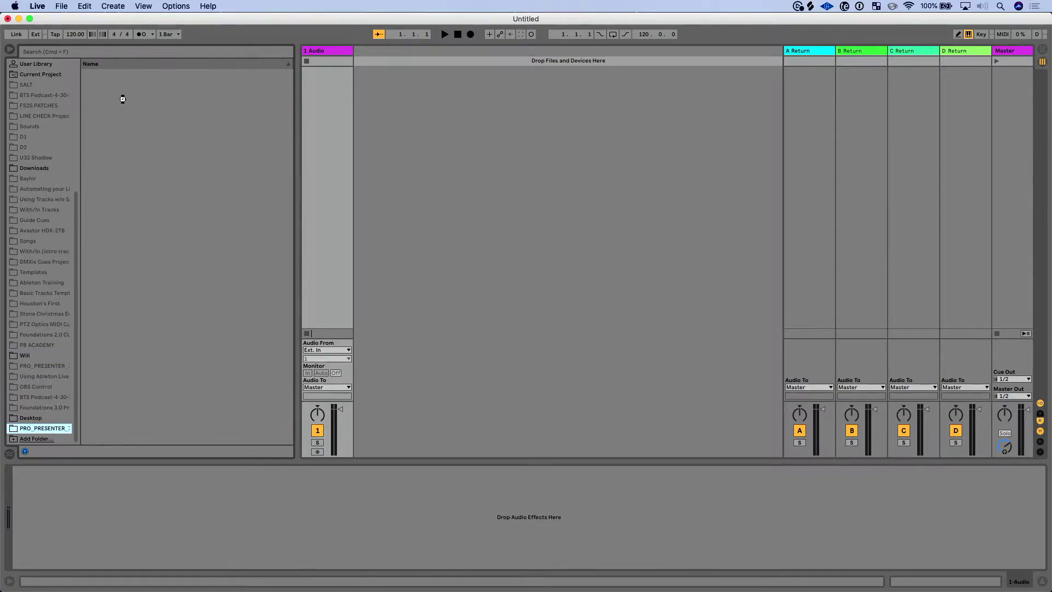
{"action": "left_click", "coordinate": [92, 157]}
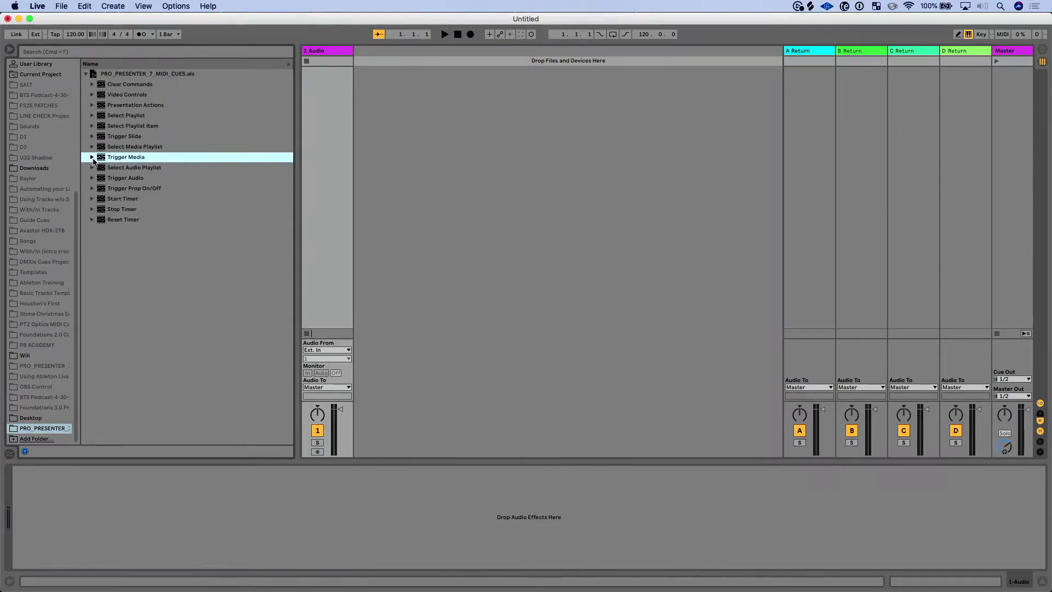
{"action": "left_click", "coordinate": [92, 137]}
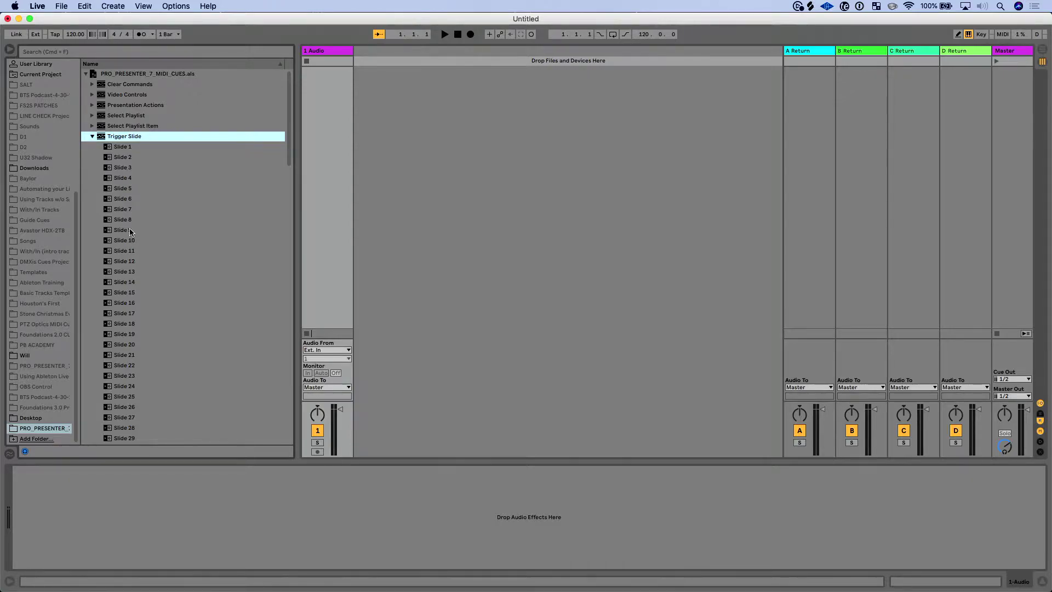
{"action": "key", "text": "Tab"}
{"action": "left_click_drag", "start_coordinate": [129, 200], "coordinate": [335, 105]}
Step: In Session view, show the Trigger Slide track's I/O section and its MIDI To choices
{"action": "key", "text": "Tab"}
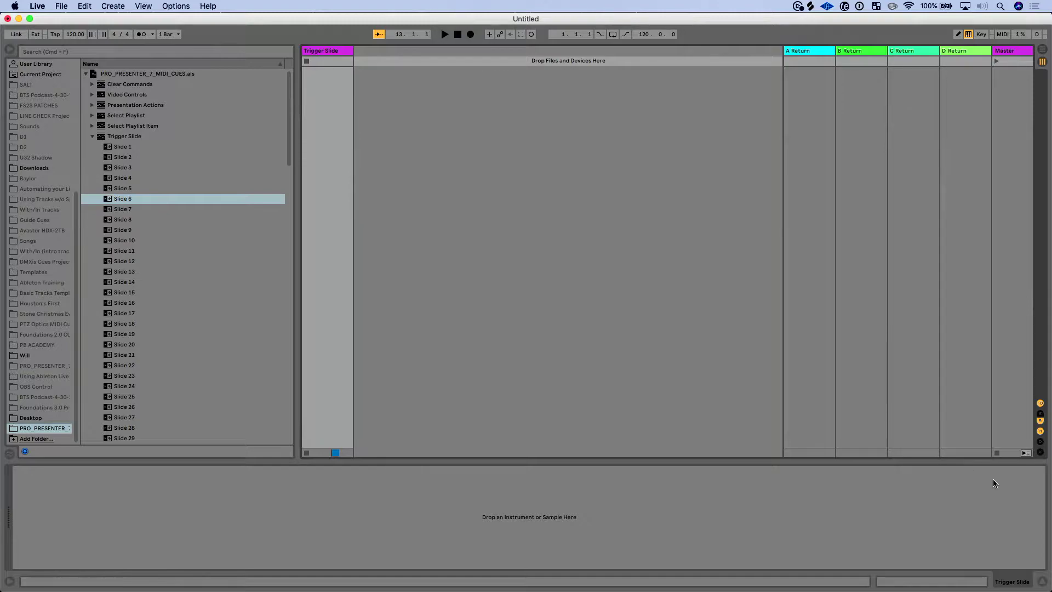
{"action": "left_click", "coordinate": [1043, 582]}
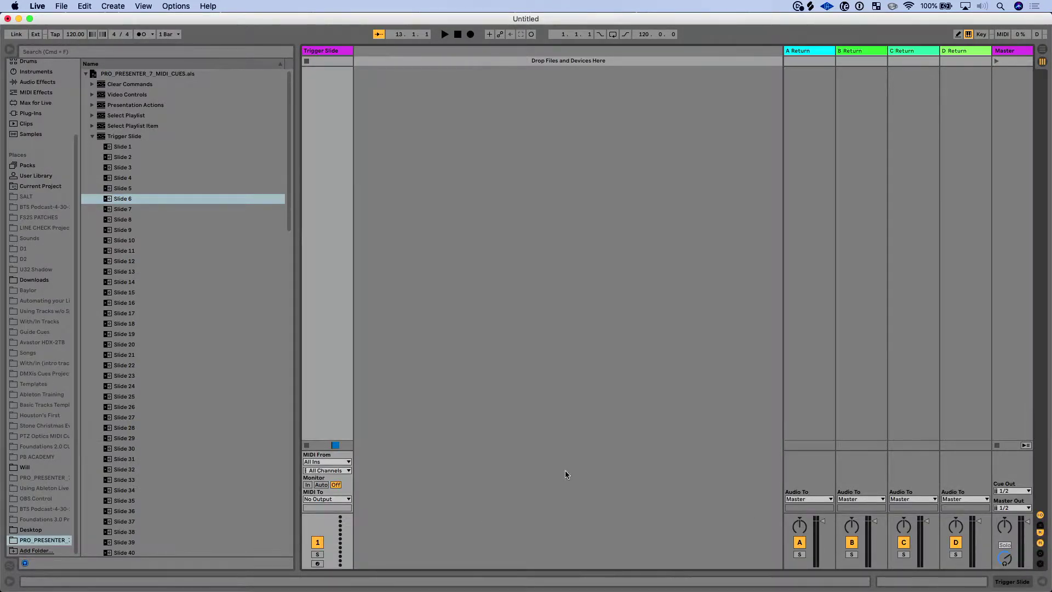
{"action": "left_click", "coordinate": [338, 499]}
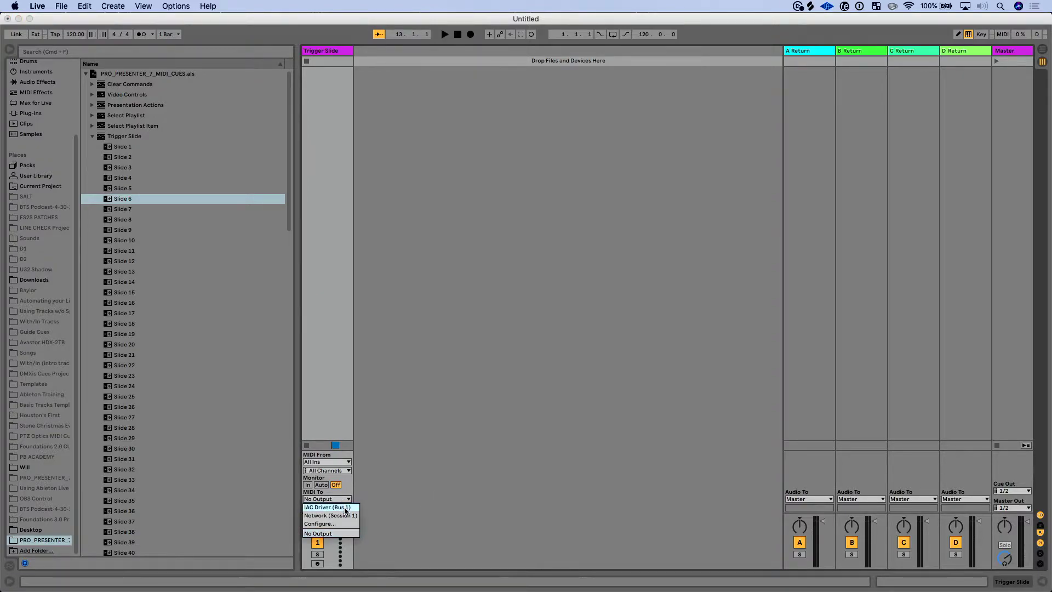
Step: Route Trigger Slide MIDI to Network (Session 1) and play from a few bars before bar 13
{"action": "left_click", "coordinate": [345, 515]}
{"action": "key", "text": "Tab"}
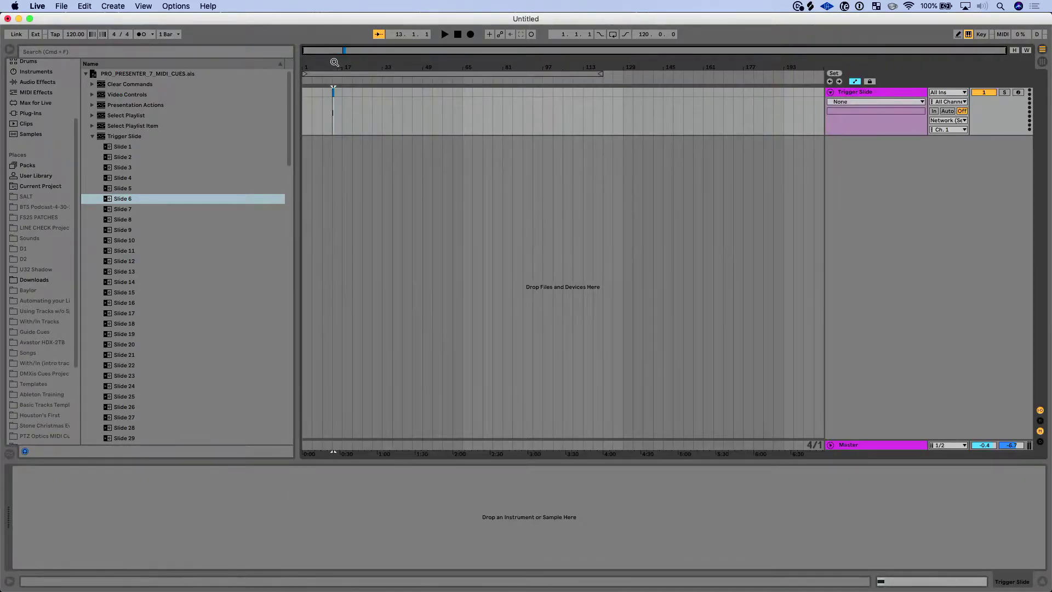
{"action": "left_click_drag", "start_coordinate": [334, 62], "coordinate": [329, 102]}
{"action": "key", "text": "Return"}
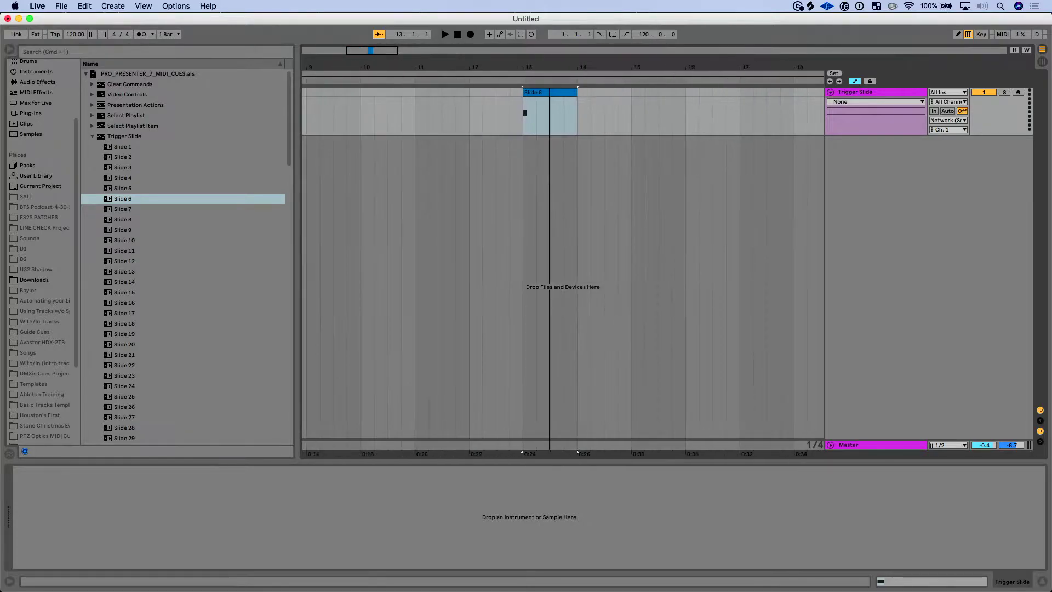
{"action": "left_click_drag", "start_coordinate": [551, 68], "coordinate": [551, 66]}
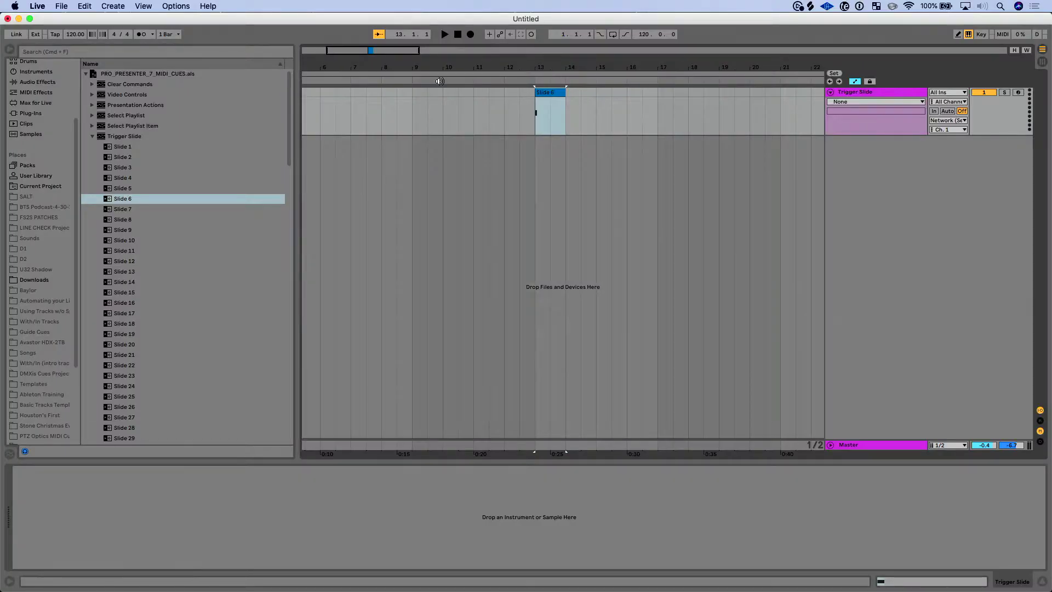
{"action": "left_click", "coordinate": [472, 80]}
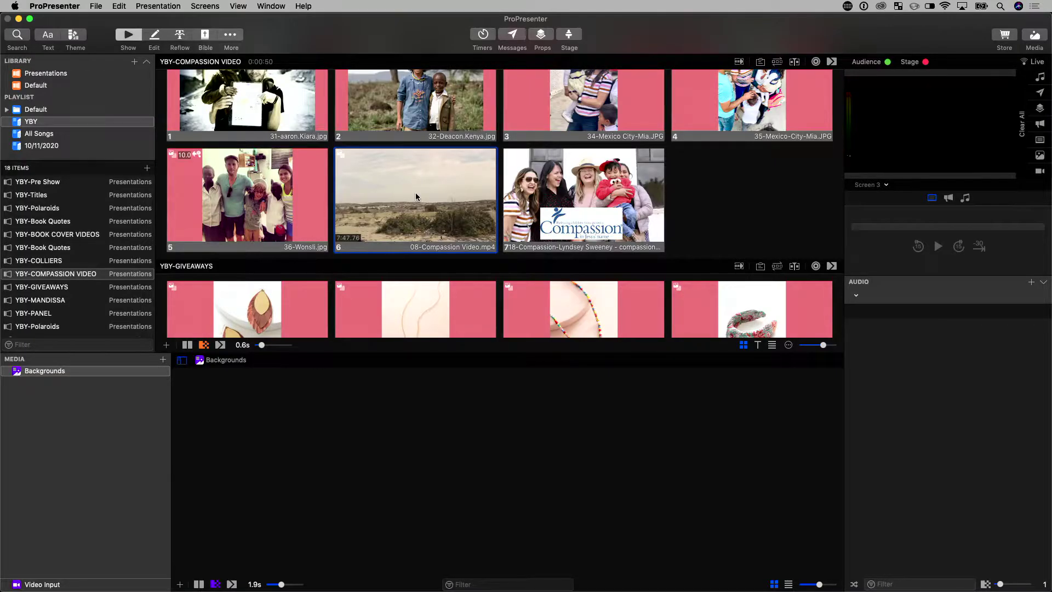
Step: Put the 08-Compassion Video slide live in ProPresenter, then Clear All from the output
{"action": "left_click", "coordinate": [415, 194]}
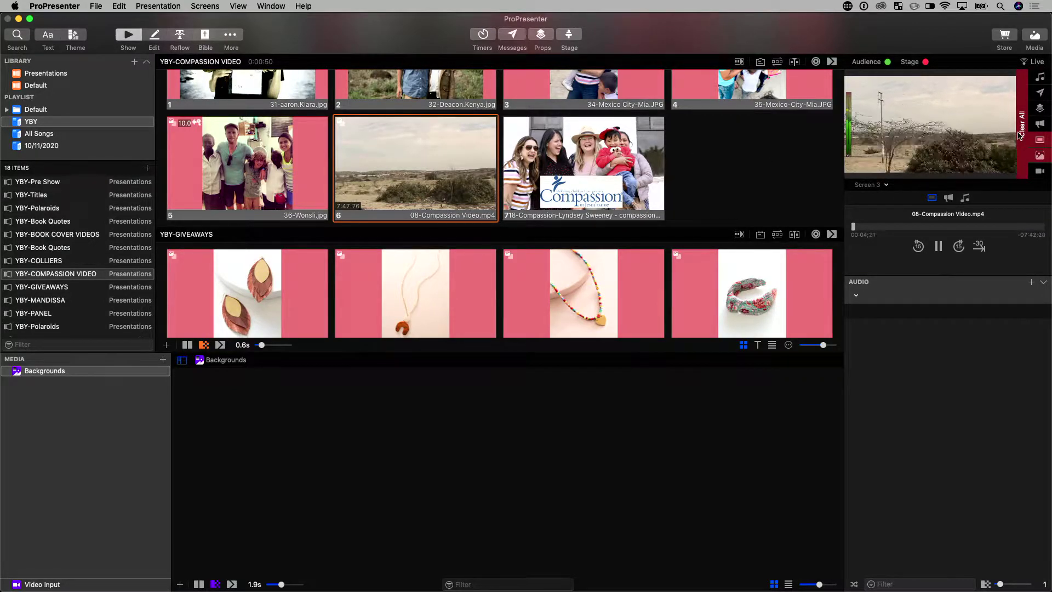
{"action": "key", "text": "super+Tab"}
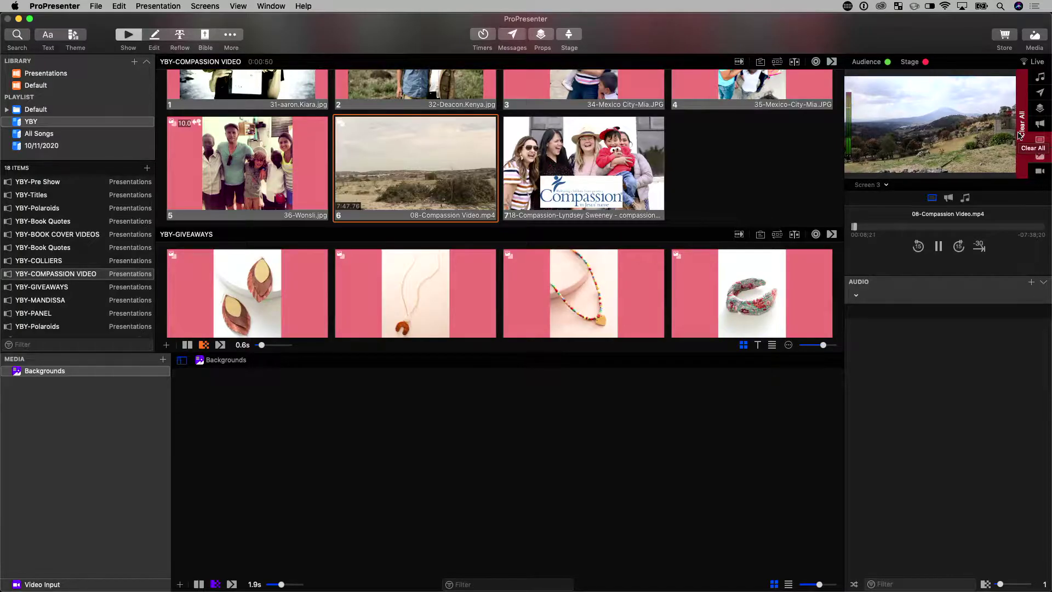
{"action": "left_click", "coordinate": [1020, 135]}
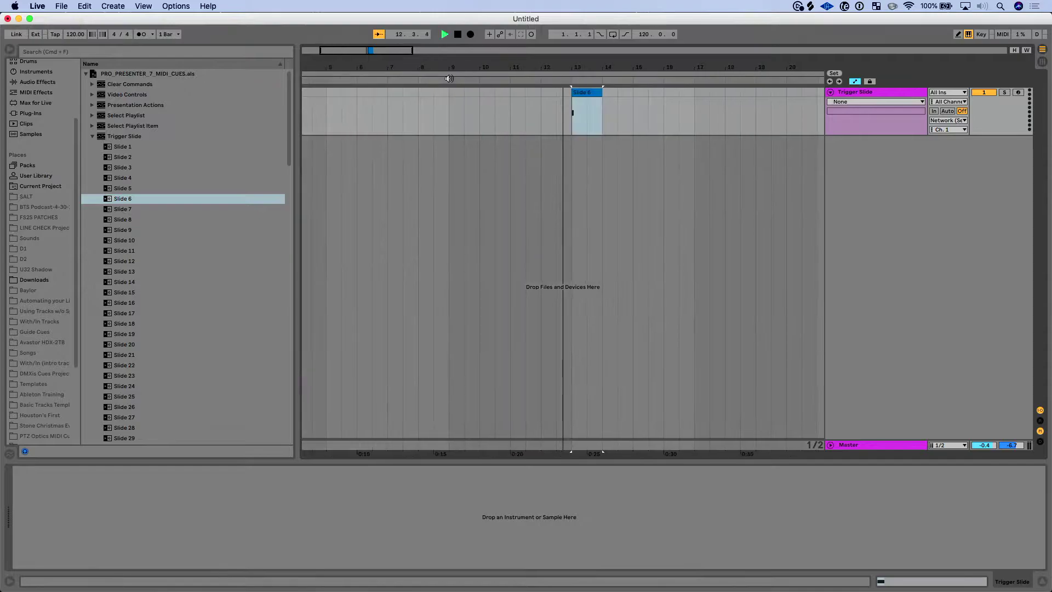
Step: Stop playback and scroll the browser's Places sidebar down
{"action": "key", "text": "space"}
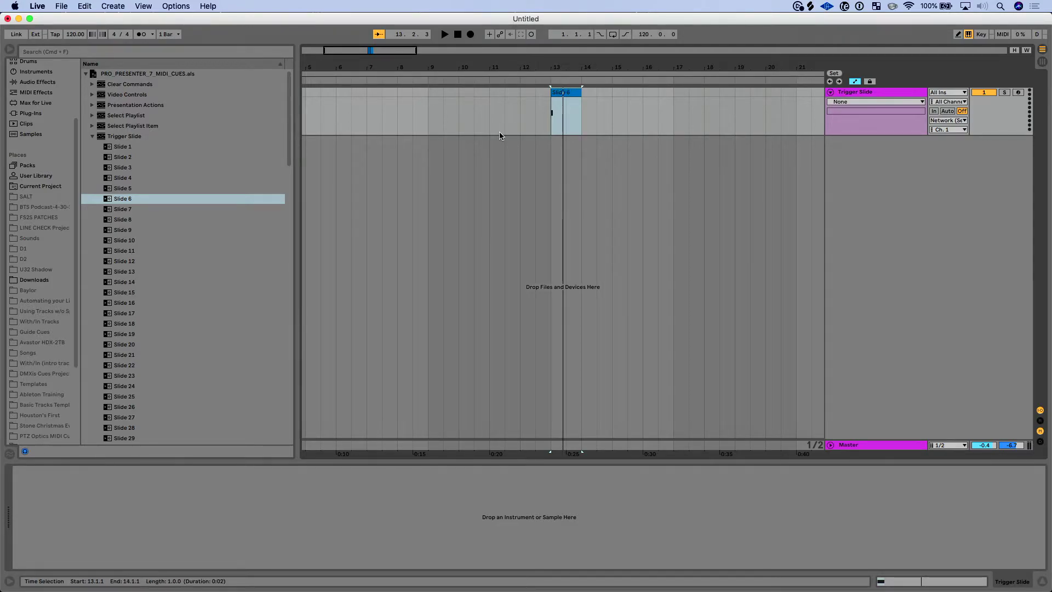
{"action": "scroll", "coordinate": [40, 400], "scroll_direction": "down", "scroll_amount": 5}
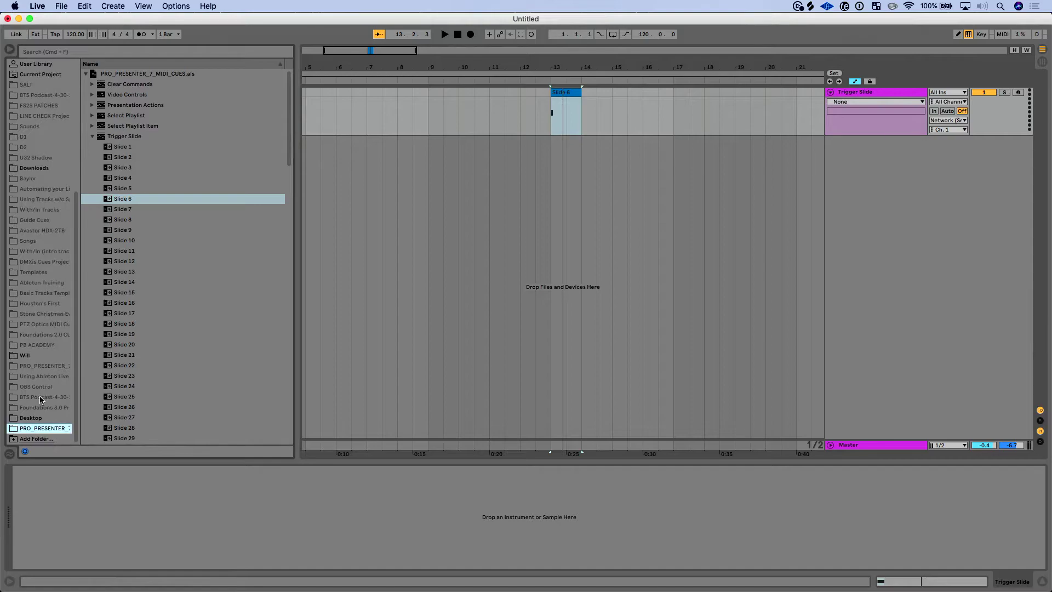
Step: Drag 08-Compassion Video.mp4 from the Will folder into the arrangement at bar 1 and close the video window
{"action": "left_click", "coordinate": [26, 357]}
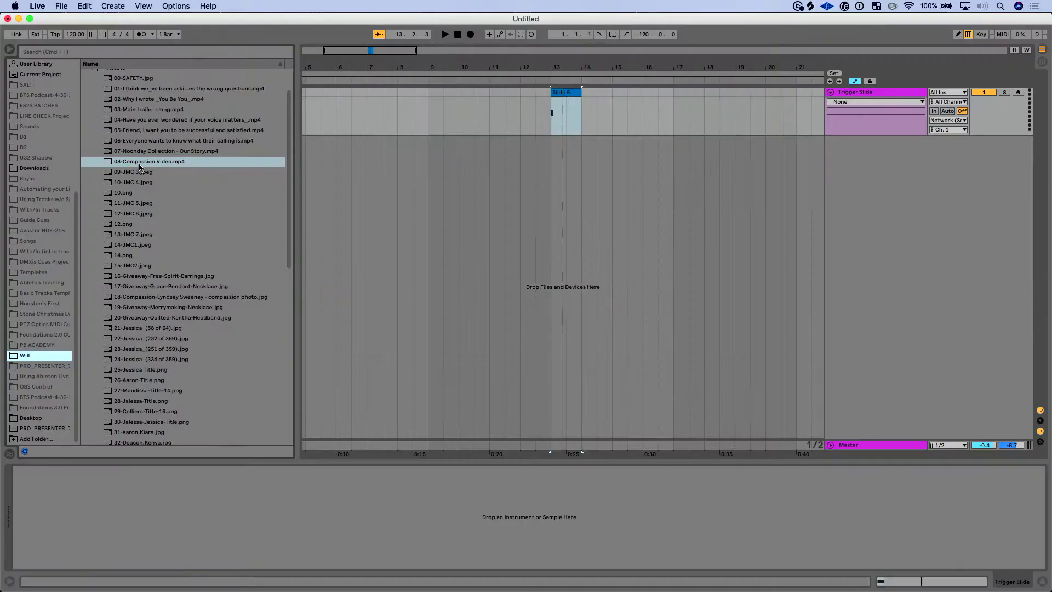
{"action": "left_click_drag", "start_coordinate": [139, 167], "coordinate": [302, 152]}
{"action": "left_click", "coordinate": [163, 306]}
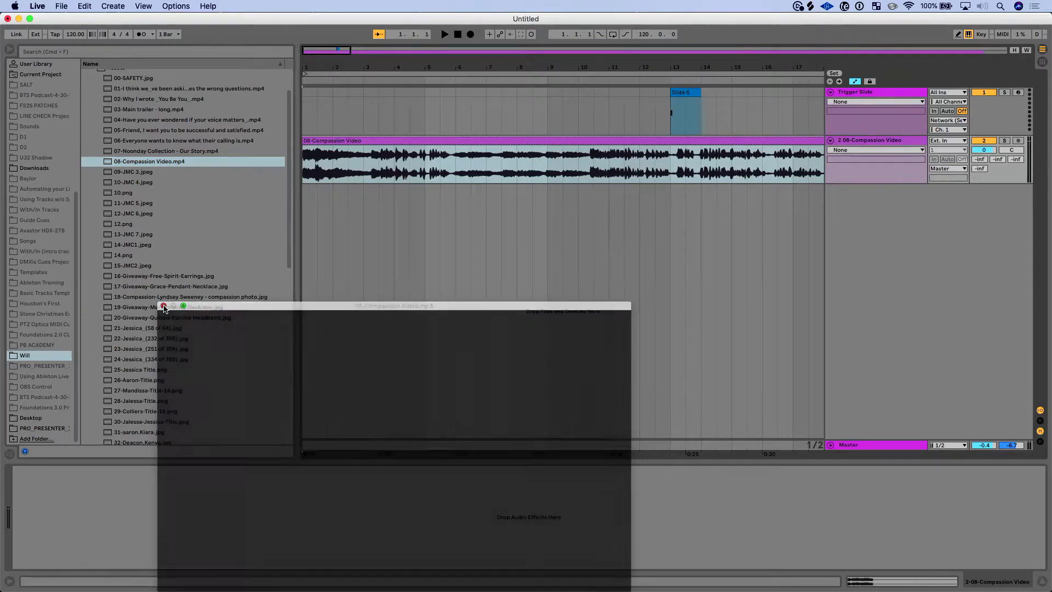
Step: Zoom the timeline to show the whole 08-Compassion Video clip and select it
{"action": "key", "text": "z"}
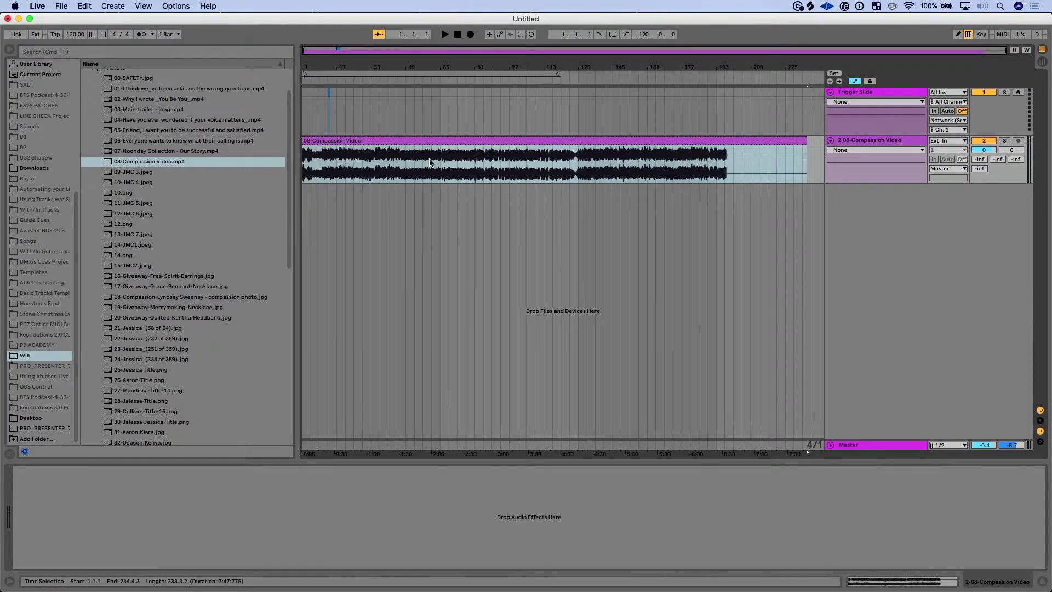
{"action": "left_click_drag", "start_coordinate": [386, 68], "coordinate": [310, 105]}
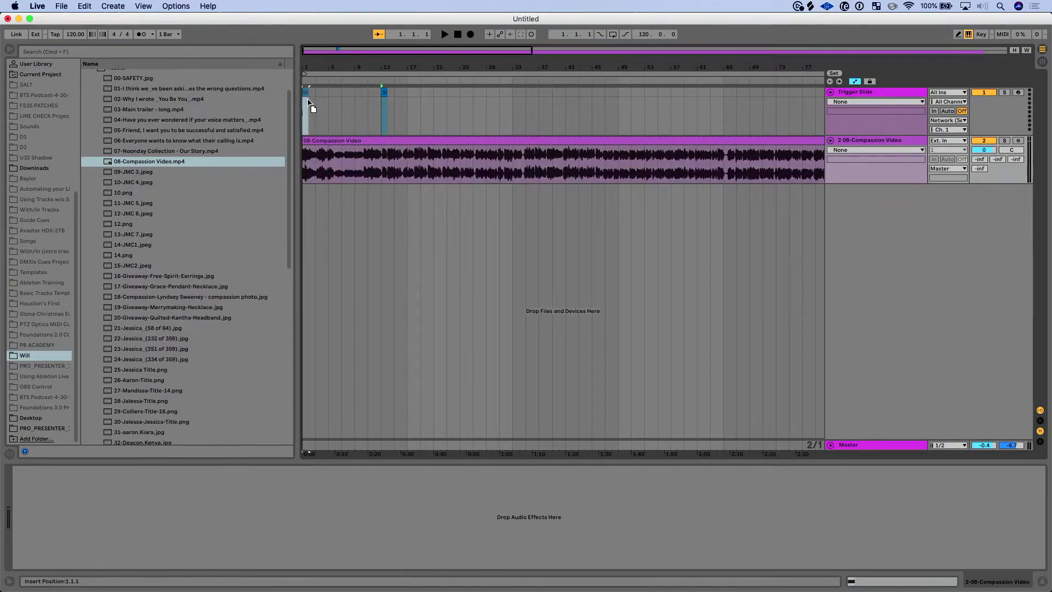
{"action": "key", "text": "z"}
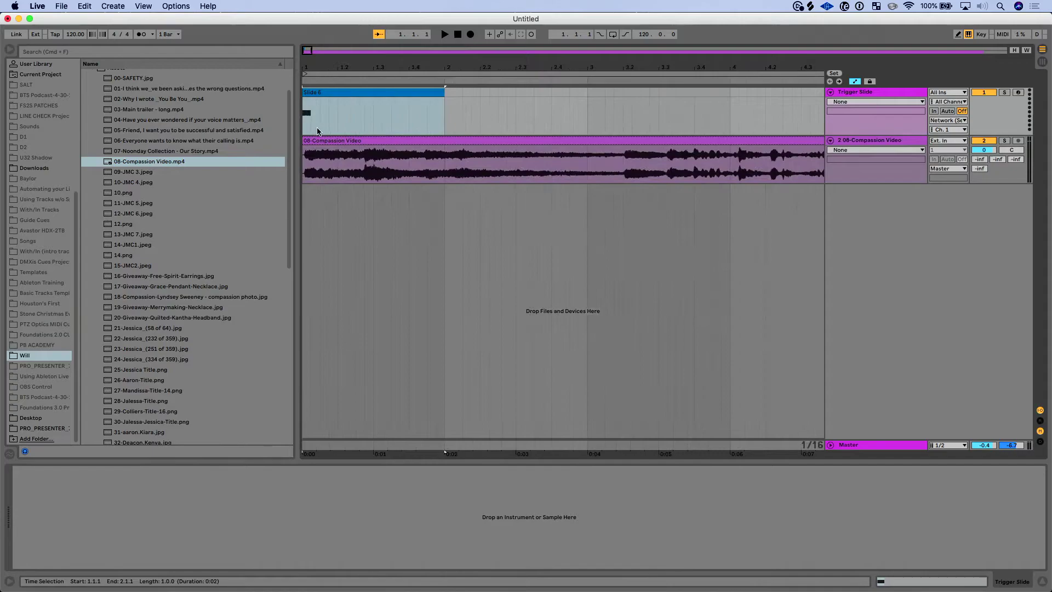
{"action": "key", "text": "minus"}
{"action": "key", "text": "minus"}
{"action": "key", "text": "minus"}
{"action": "key", "text": "minus"}
{"action": "key", "text": "minus"}
{"action": "key", "text": "minus"}
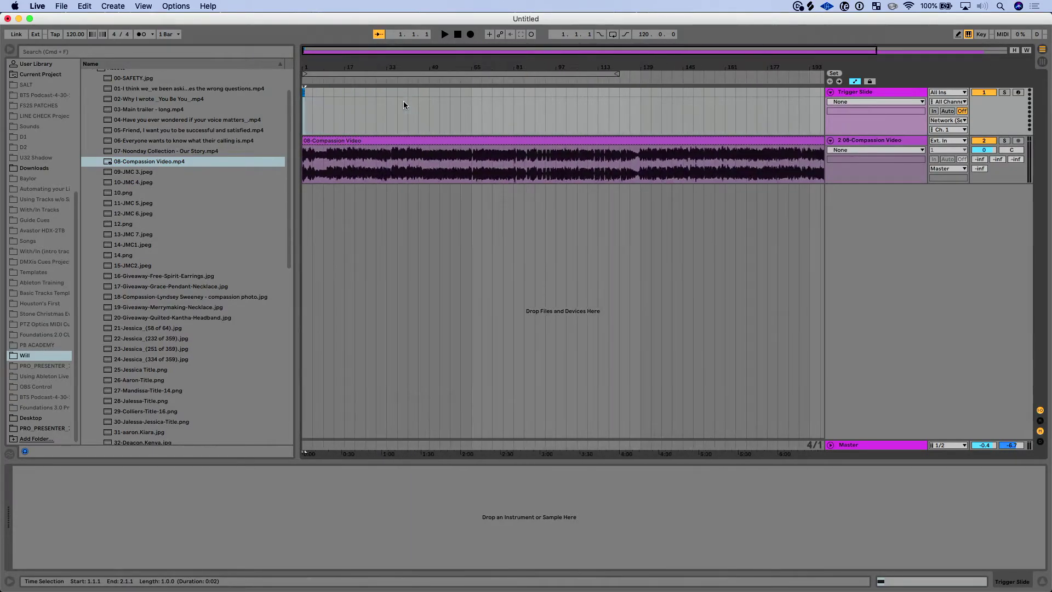
{"action": "key", "text": "minus"}
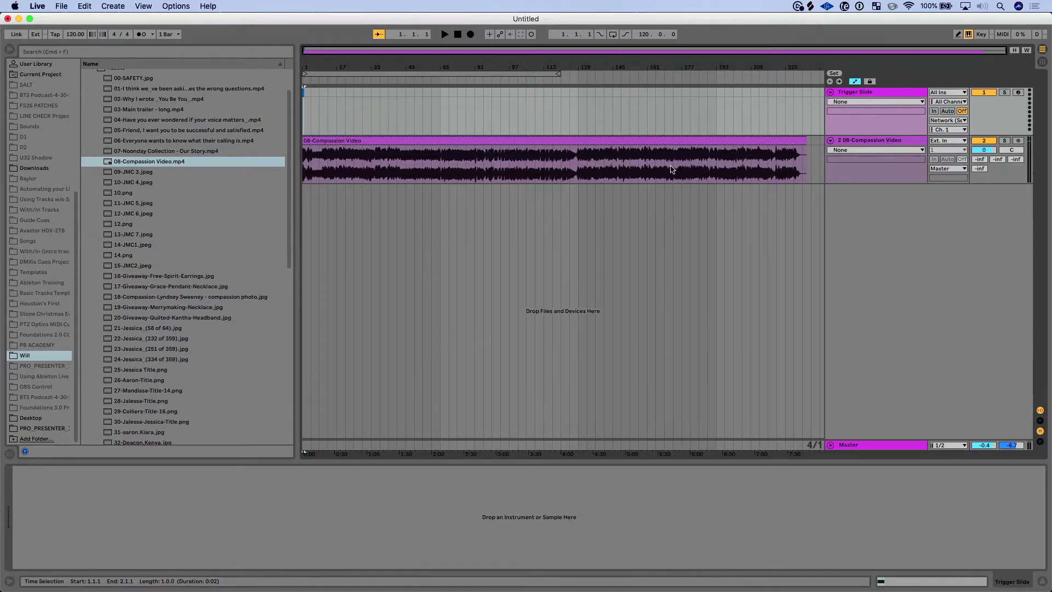
{"action": "left_click", "coordinate": [652, 139]}
Step: Save the set as 'Compassion Video'
{"action": "key", "text": "super+s"}
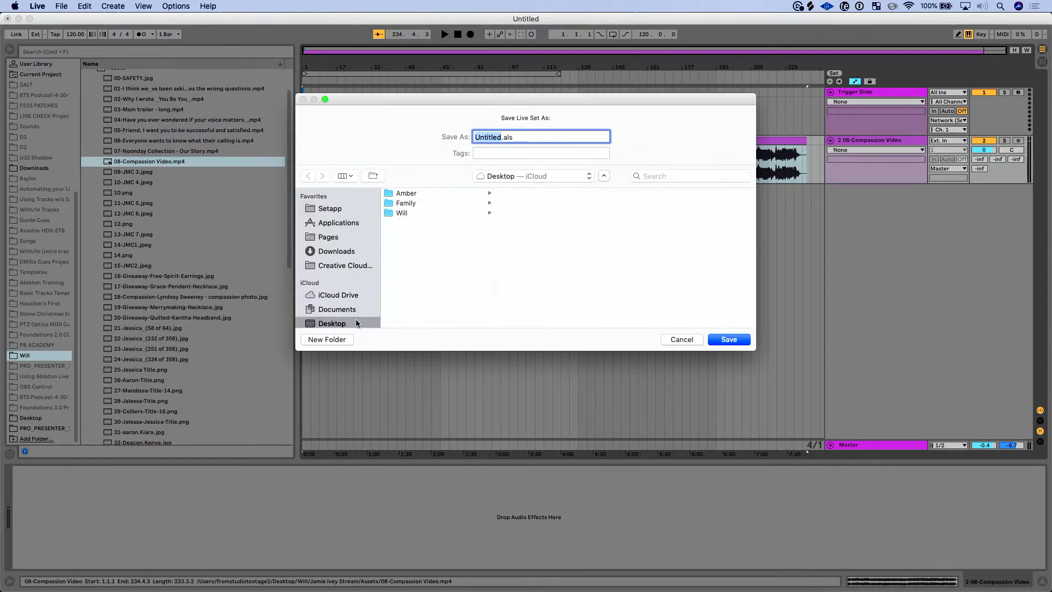
{"action": "type", "text": "Compassion Video"}
{"action": "key", "text": "Return"}
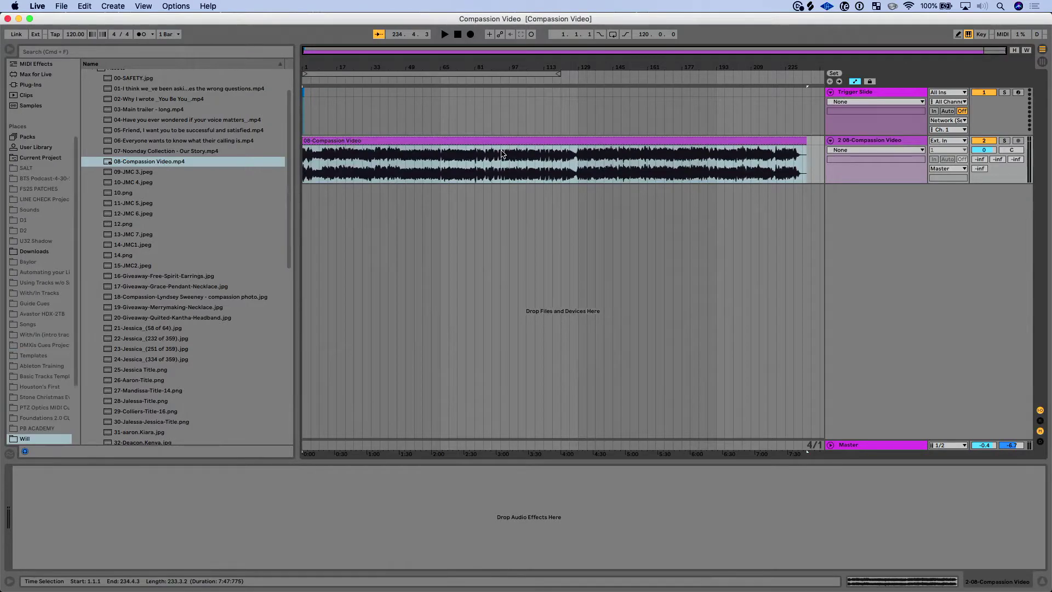
Step: In a new set, load the You Keep Coming After Me 83 C C-SIMPLE tracks from SALT > Songs
{"action": "key", "text": "super+n"}
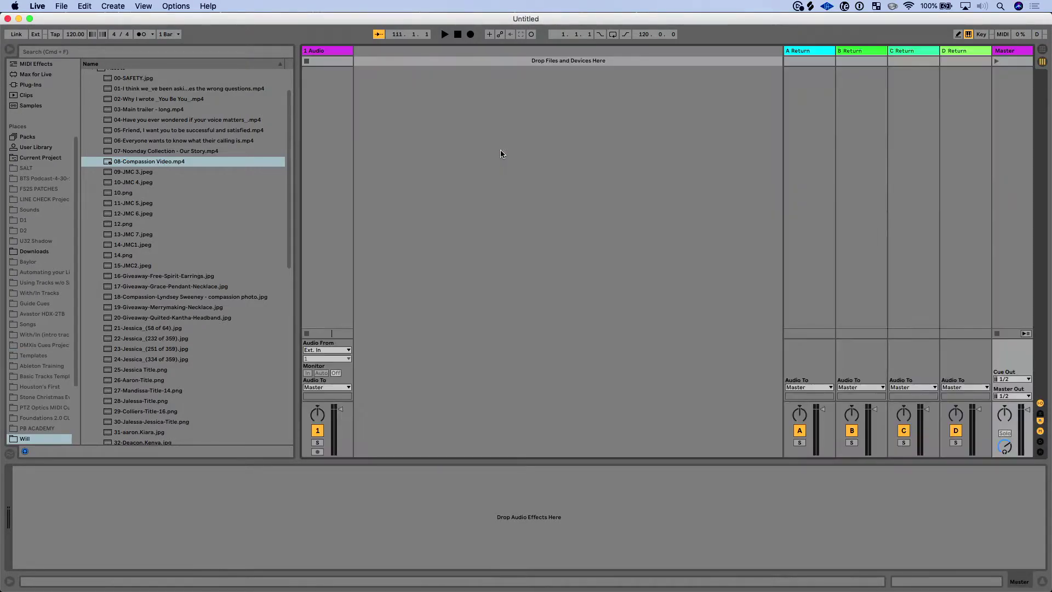
{"action": "key", "text": "Tab"}
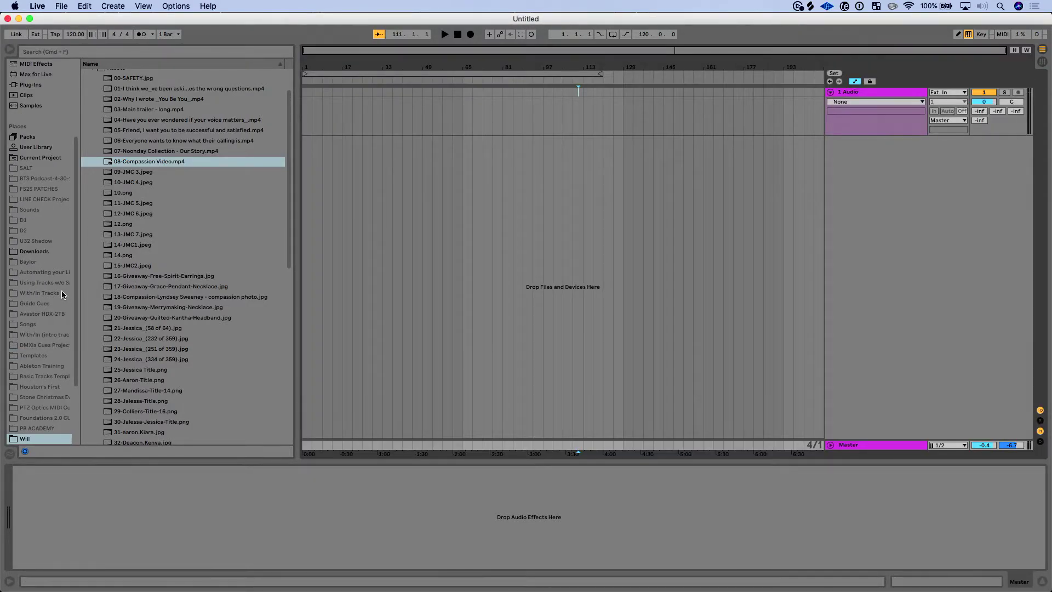
{"action": "scroll", "coordinate": [62, 293], "scroll_direction": "down", "scroll_amount": 3}
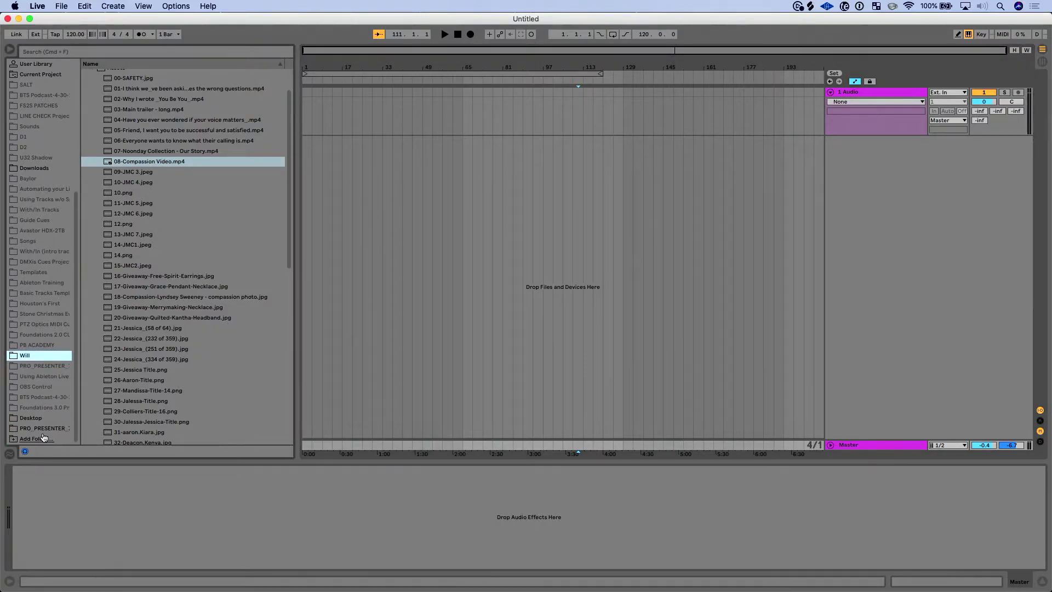
{"action": "scroll", "coordinate": [112, 269], "scroll_direction": "up", "scroll_amount": 3}
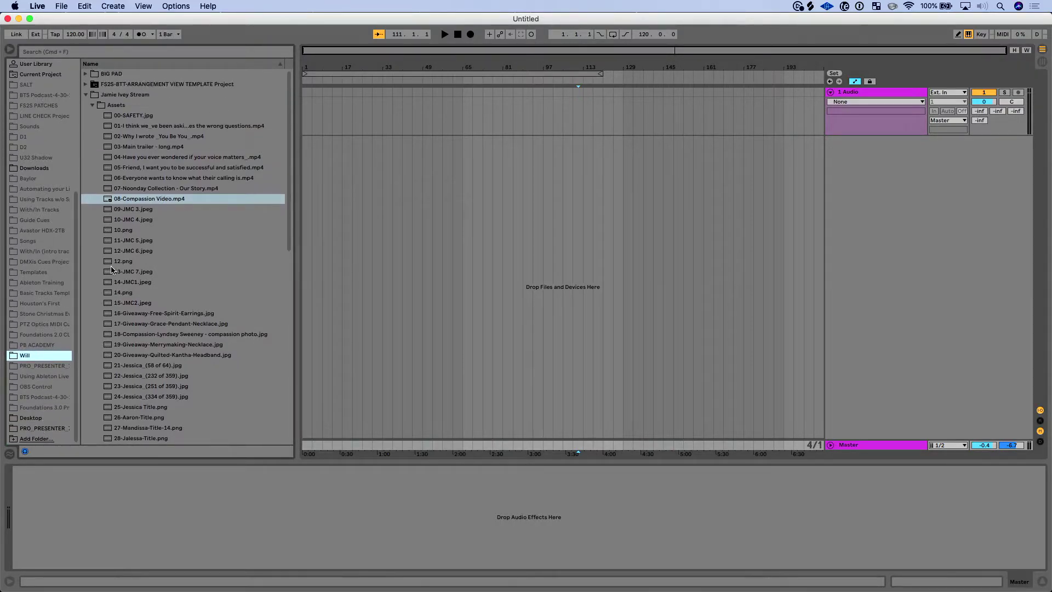
{"action": "left_click", "coordinate": [92, 105]}
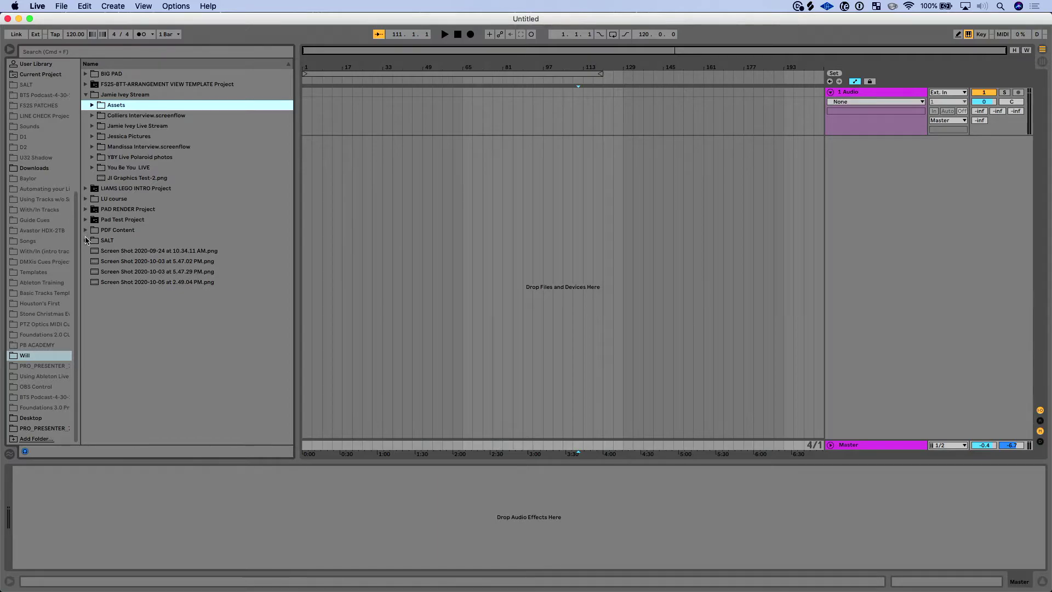
{"action": "left_click", "coordinate": [86, 240]}
{"action": "left_click", "coordinate": [93, 178]}
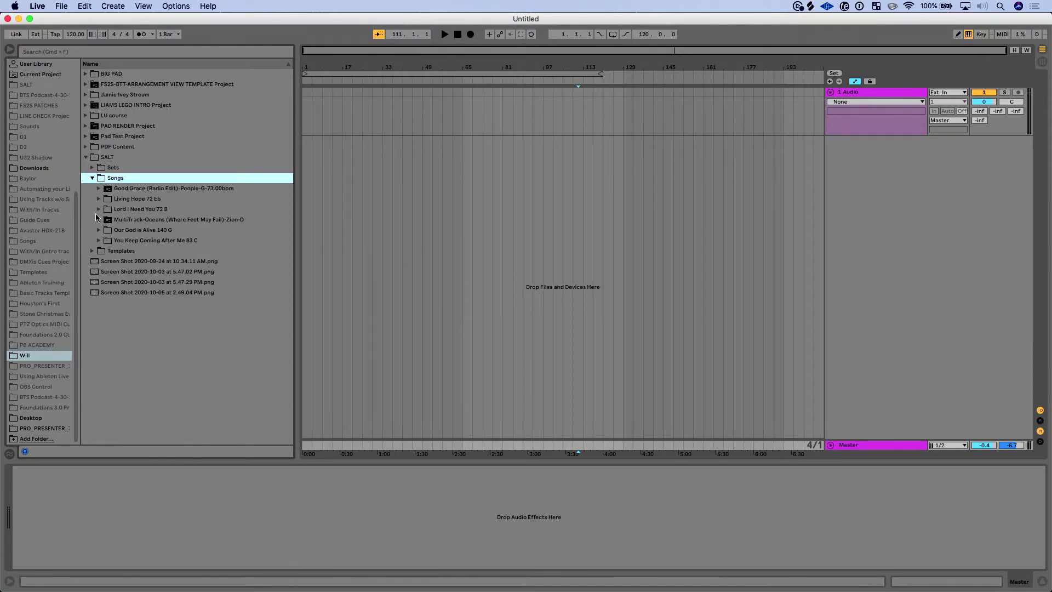
{"action": "left_click", "coordinate": [99, 241]}
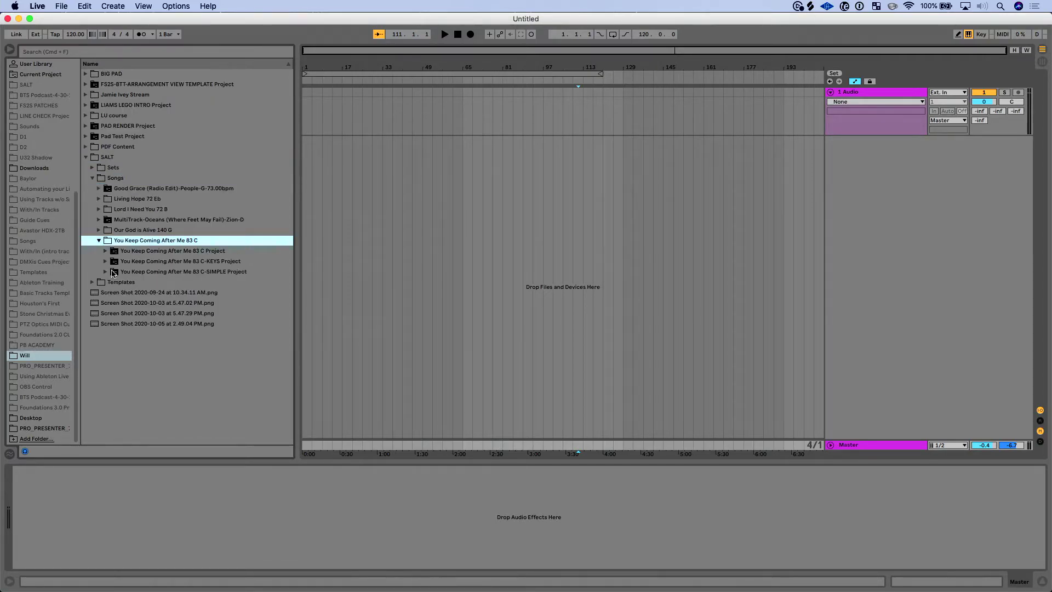
{"action": "left_click", "coordinate": [112, 271]}
{"action": "double_click", "coordinate": [121, 295]}
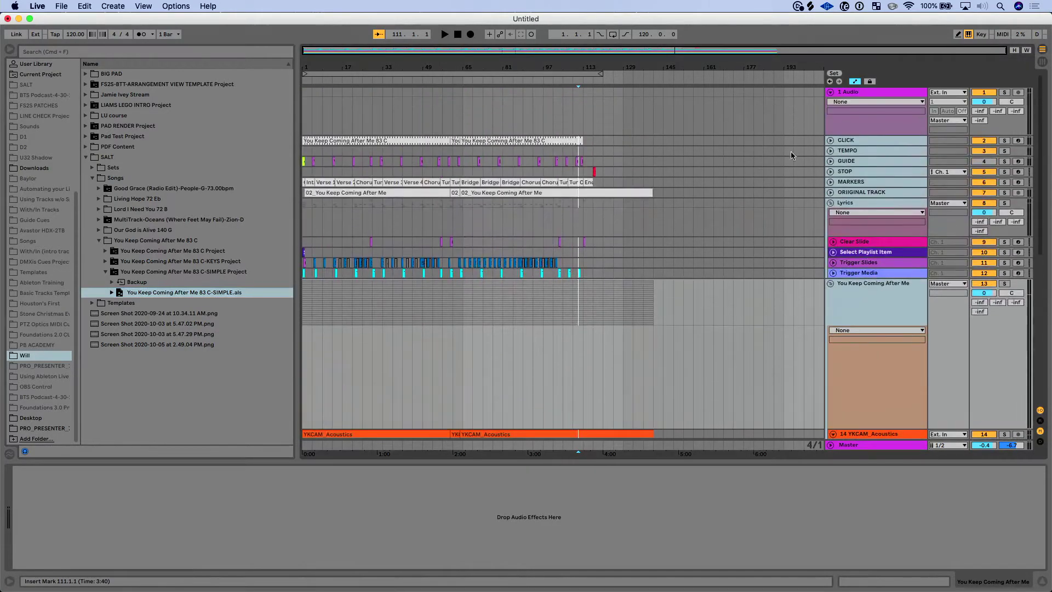
Step: Delete the empty 1 Audio track and fold the Lyrics and instrument groups
{"action": "left_click", "coordinate": [850, 94]}
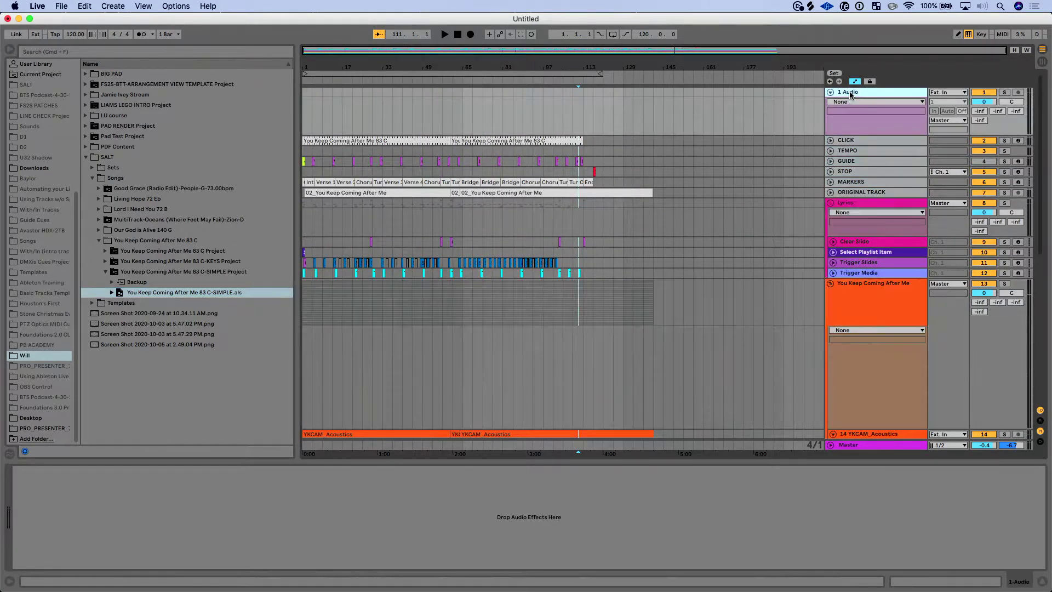
{"action": "key", "text": "Delete"}
{"action": "left_click", "coordinate": [830, 155]}
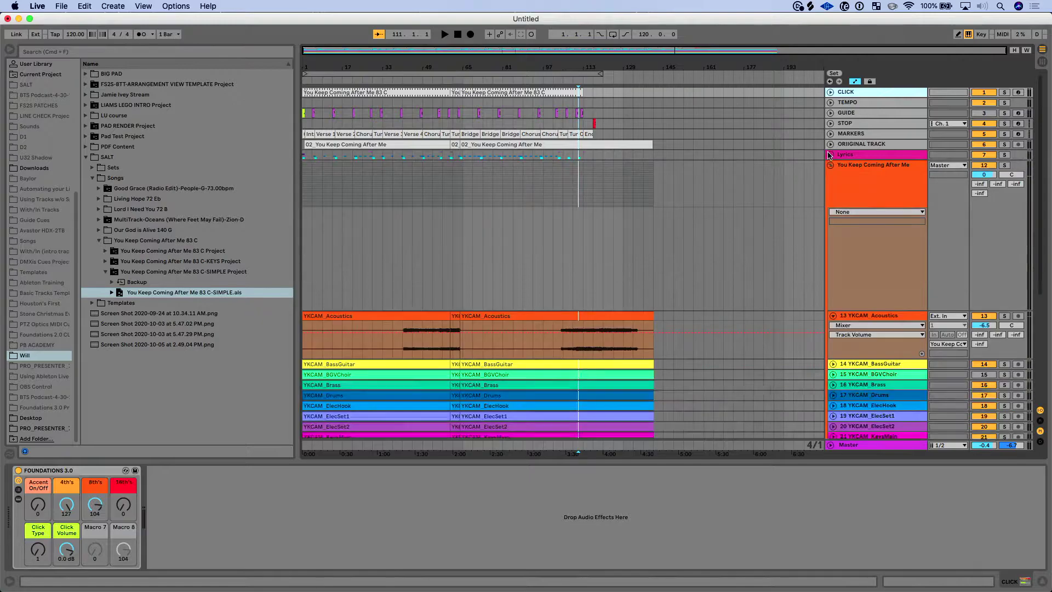
{"action": "left_click", "coordinate": [831, 164]}
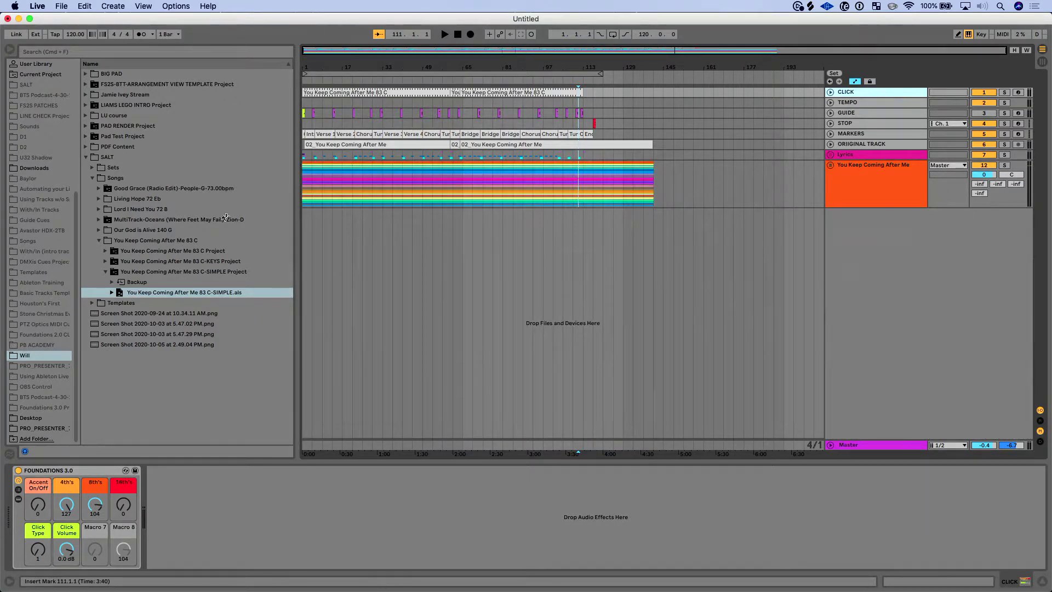
Step: Drag the Compassion Video set from the Desktop into the arrangement
{"action": "left_click", "coordinate": [43, 417]}
{"action": "left_click", "coordinate": [86, 84]}
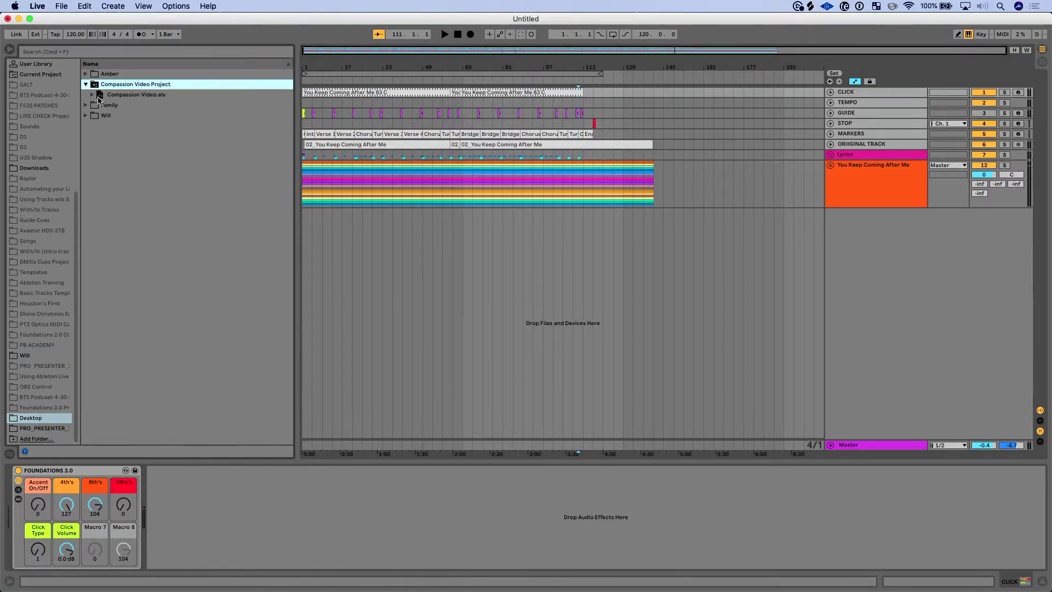
{"action": "left_click_drag", "start_coordinate": [132, 95], "coordinate": [352, 251]}
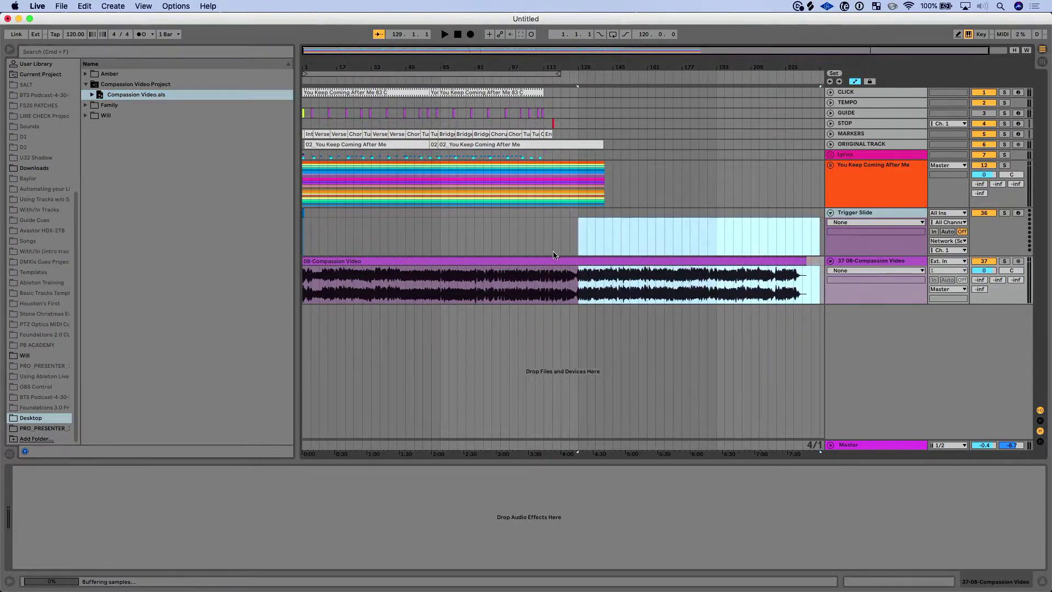
Step: Select the range back to bar 1, paste at bar 141, then undo the wrong paste
{"action": "left_click_drag", "start_coordinate": [553, 255], "coordinate": [302, 219]}
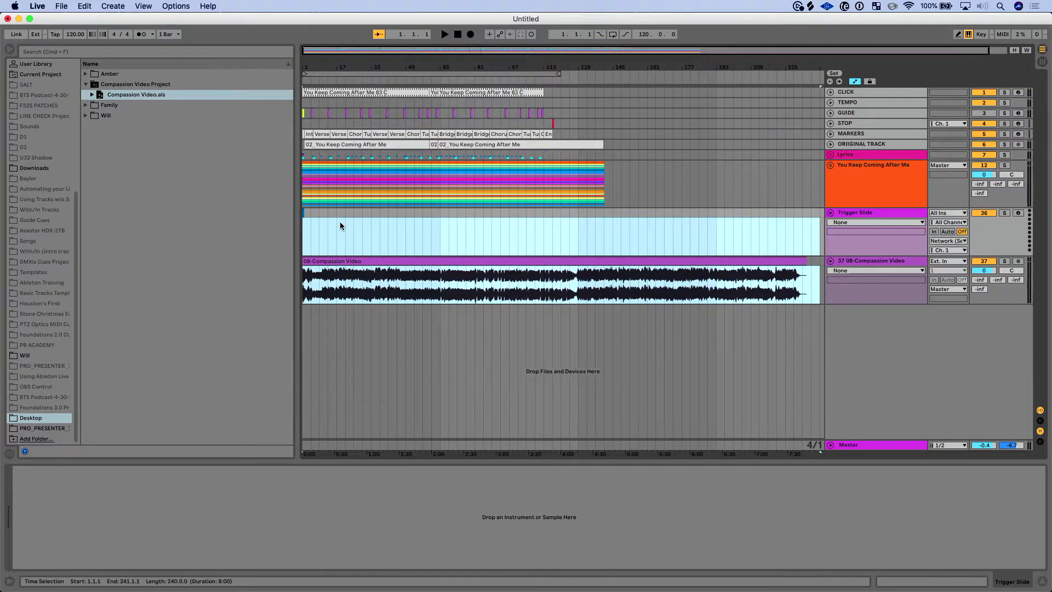
{"action": "left_click", "coordinate": [600, 222]}
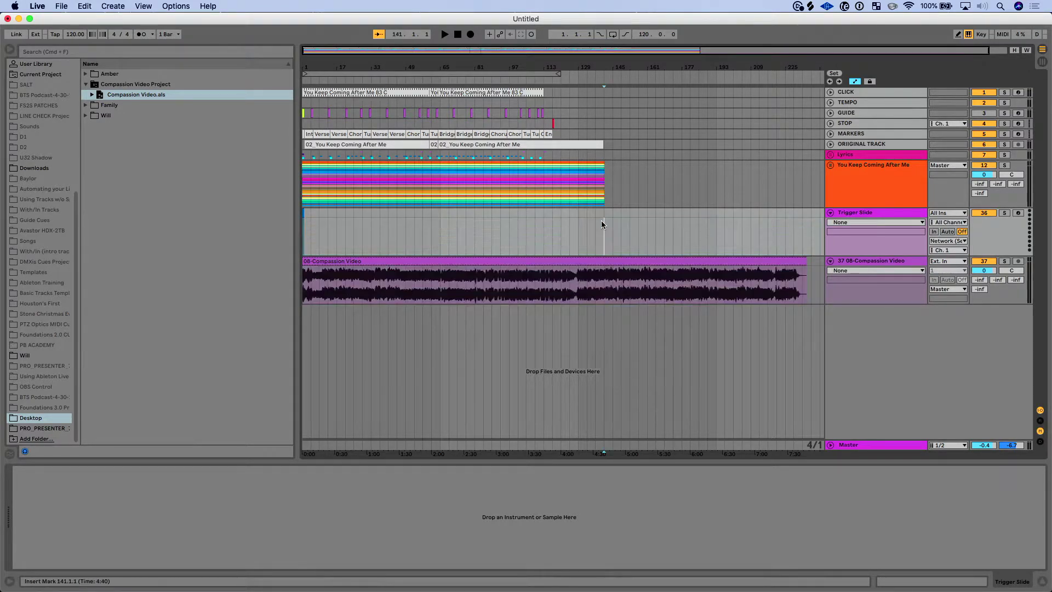
{"action": "key", "text": "super+v"}
{"action": "key", "text": "super+z"}
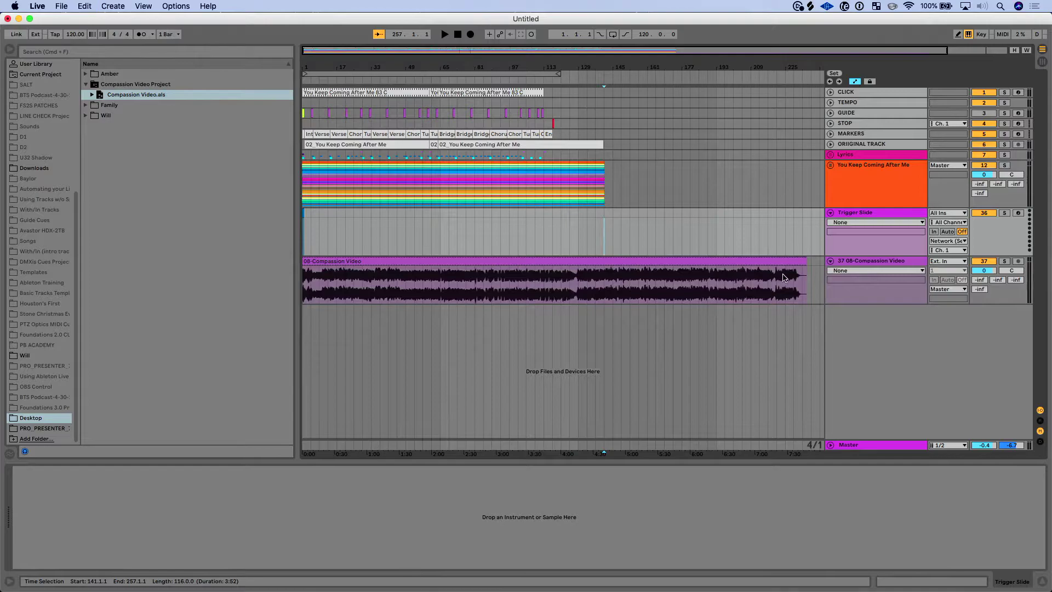
Step: Cut the Slide 6 and 08-Compassion Video clips and paste them at bar 141
{"action": "left_click_drag", "start_coordinate": [814, 286], "coordinate": [304, 216]}
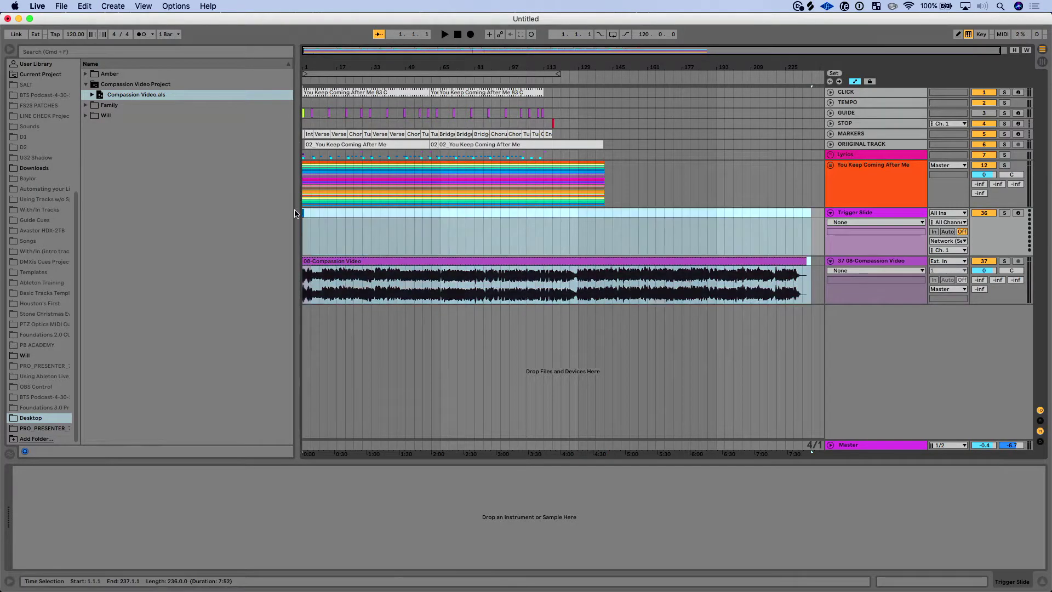
{"action": "key", "text": "Delete"}
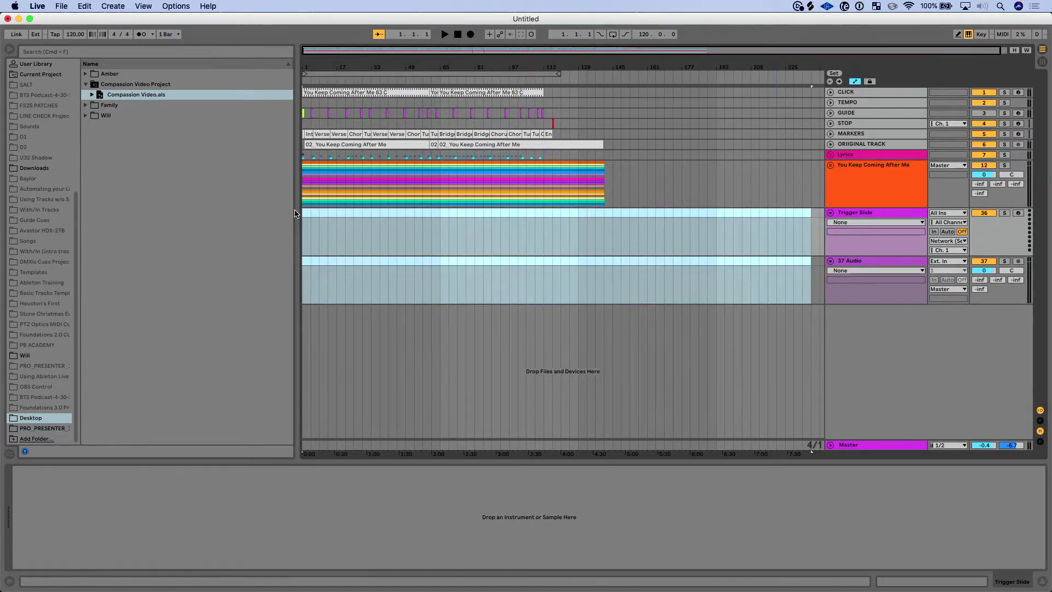
{"action": "left_click", "coordinate": [602, 221]}
{"action": "key", "text": "super+v"}
{"action": "scroll", "coordinate": [602, 219], "scroll_direction": "up", "scroll_amount": 5}
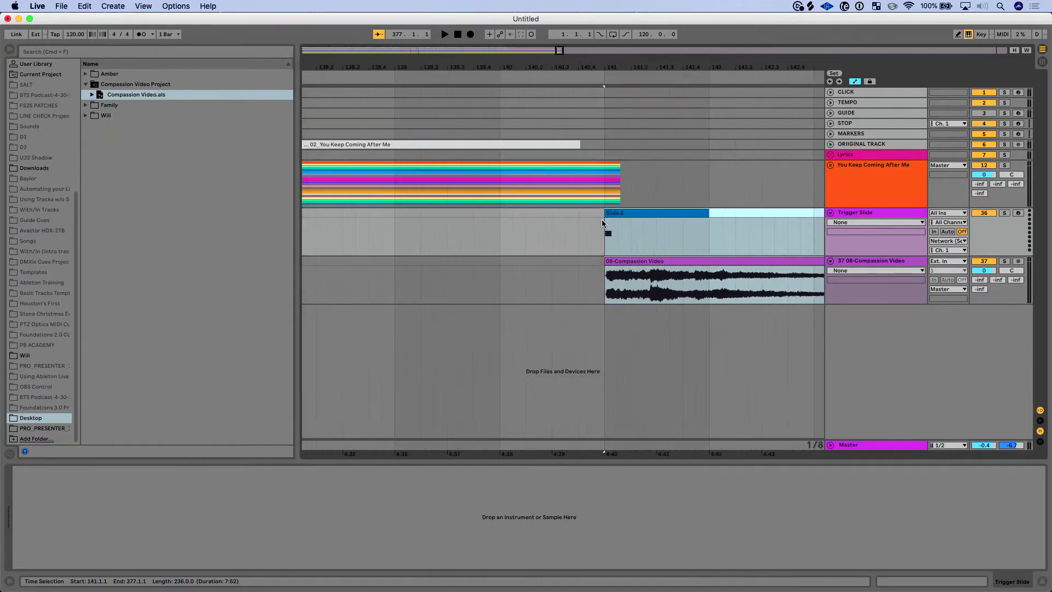
{"action": "scroll", "coordinate": [602, 219], "scroll_direction": "right", "scroll_amount": 5}
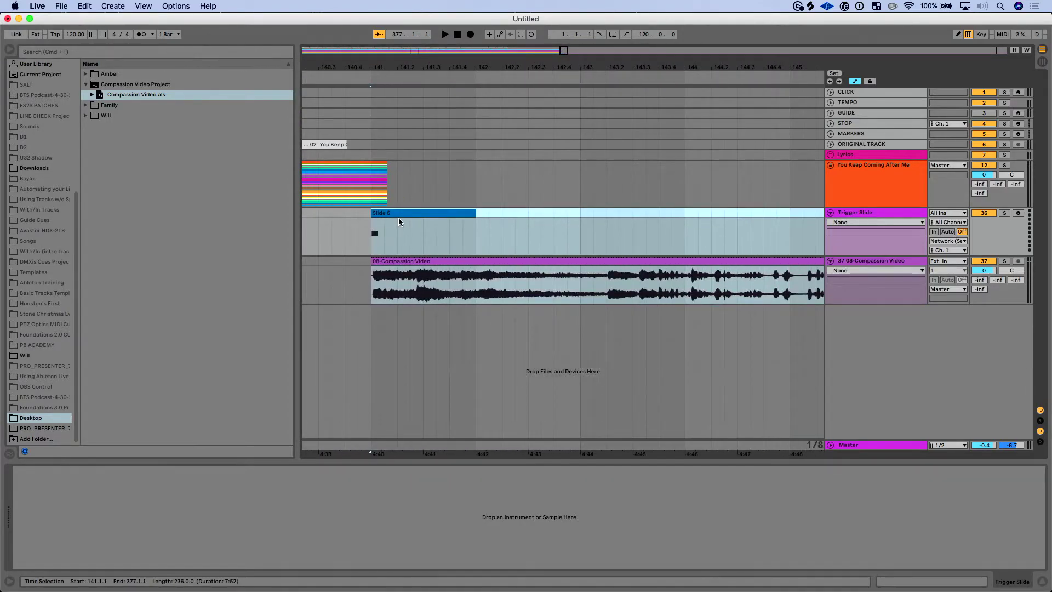
{"action": "scroll", "coordinate": [399, 221], "scroll_direction": "down", "scroll_amount": 4}
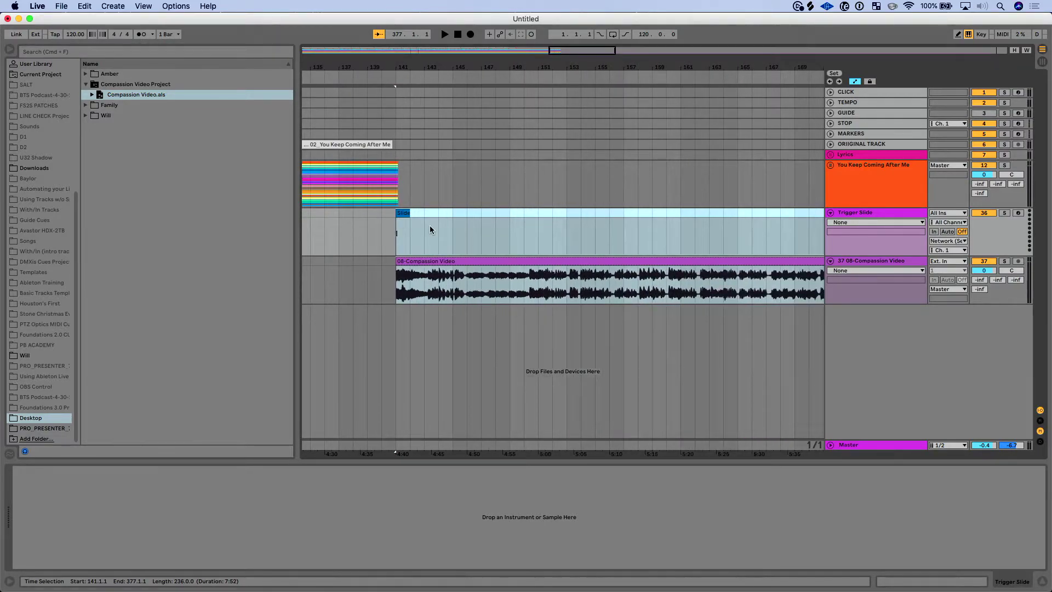
{"action": "scroll", "coordinate": [430, 225], "scroll_direction": "down", "scroll_amount": 1}
{"action": "scroll", "coordinate": [430, 225], "scroll_direction": "left", "scroll_amount": 3}
{"action": "scroll", "coordinate": [430, 225], "scroll_direction": "left", "scroll_amount": 5}
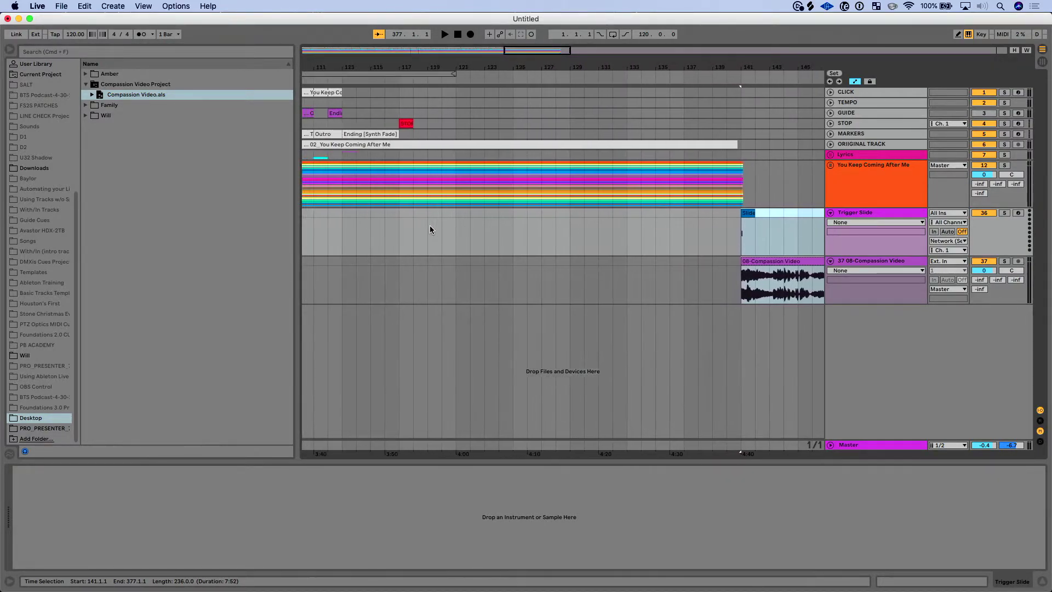
{"action": "scroll", "coordinate": [362, 110], "scroll_direction": "down", "scroll_amount": 3}
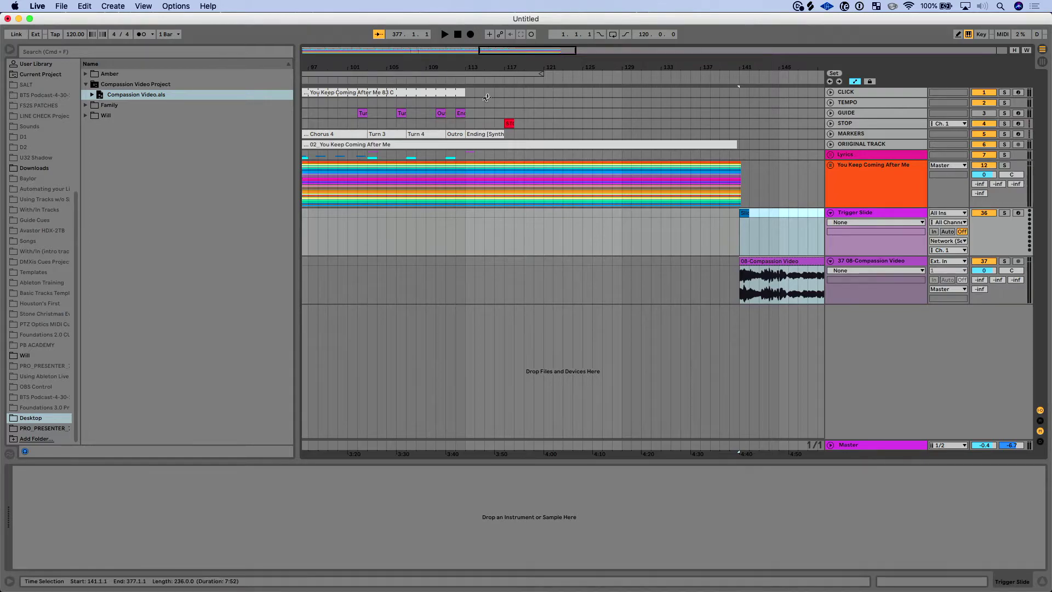
Step: Move the Slide 6 and video clips to start at bar 129, then set the insert point at bar 363
{"action": "key", "text": "w"}
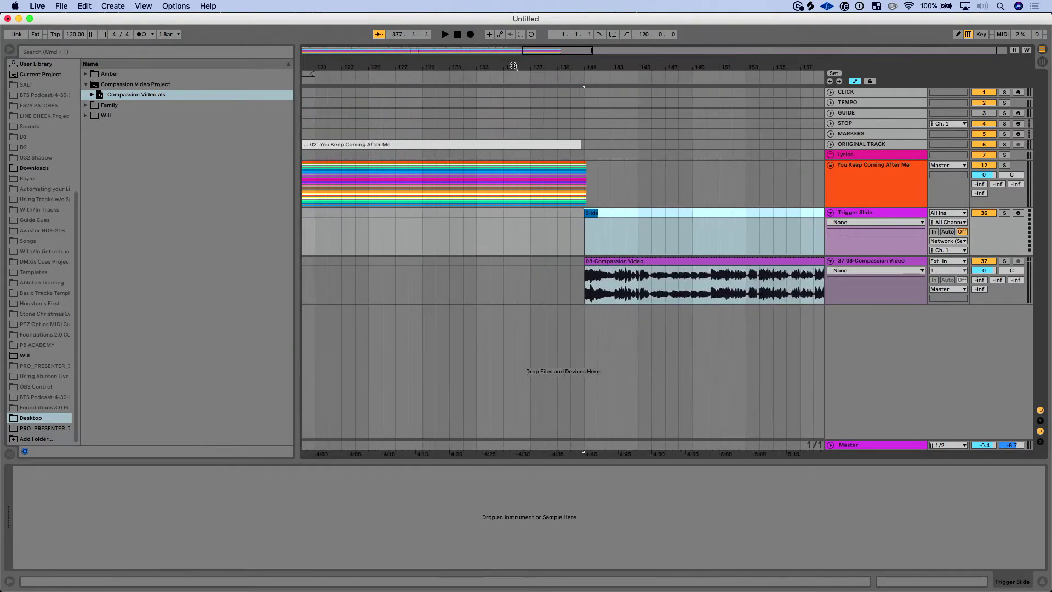
{"action": "left_click_drag", "start_coordinate": [597, 214], "coordinate": [428, 219]}
{"action": "key", "text": "minus"}
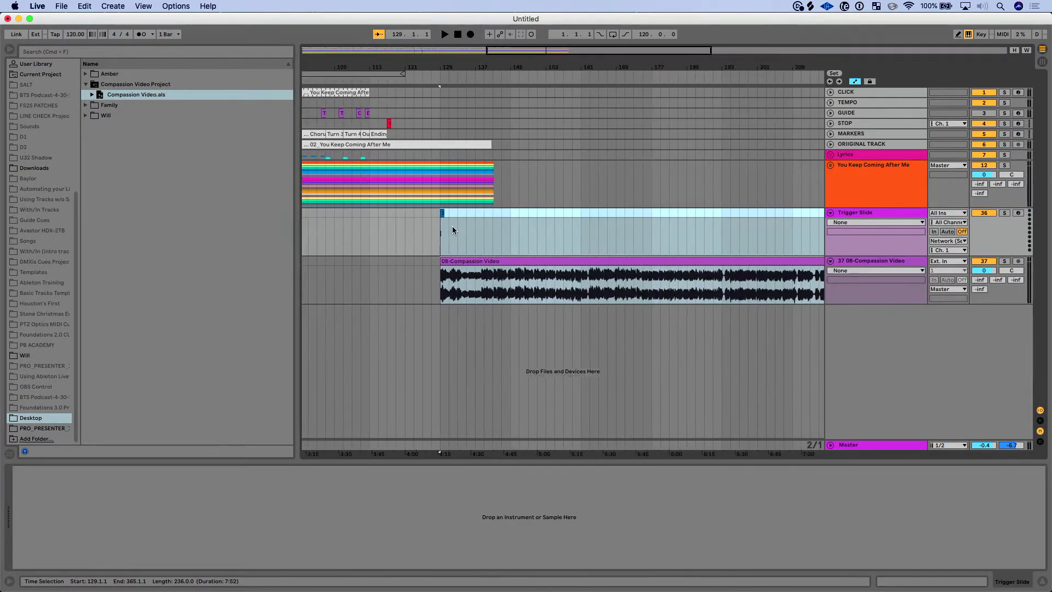
{"action": "key", "text": "minus"}
{"action": "key", "text": "minus"}
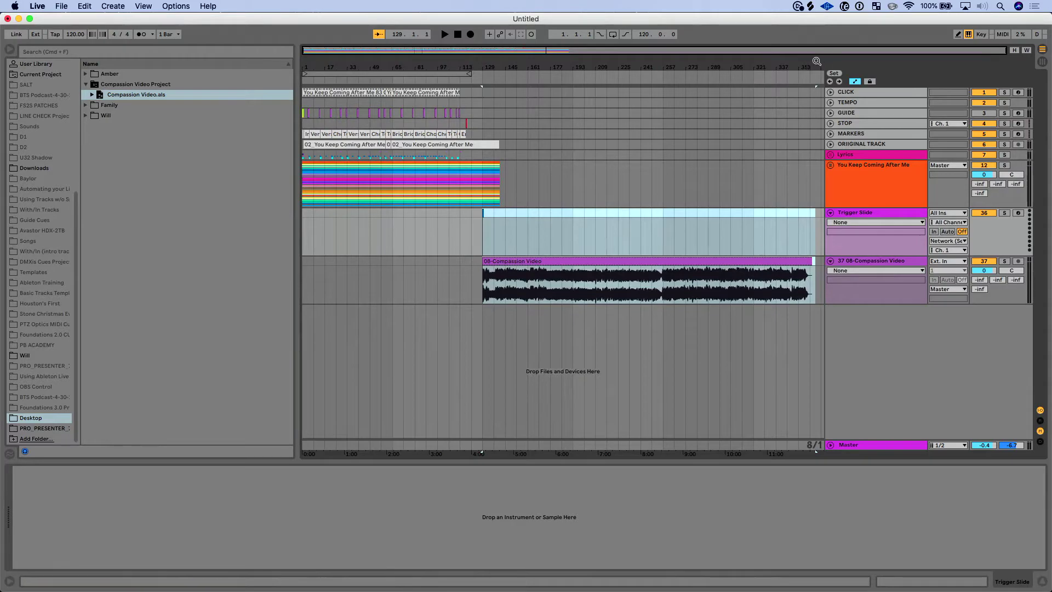
{"action": "left_click_drag", "start_coordinate": [817, 61], "coordinate": [758, 258]}
{"action": "left_click", "coordinate": [674, 264]}
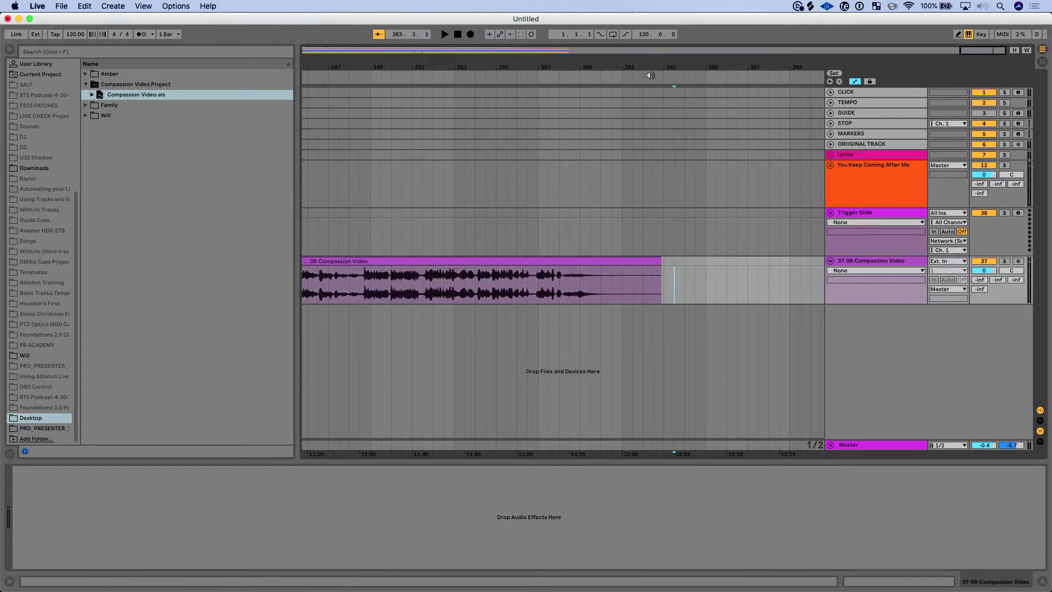
Step: Add the SONG 2 locator on the ruler at bar 363
{"action": "scroll", "coordinate": [655, 67], "scroll_direction": "up", "scroll_amount": 5}
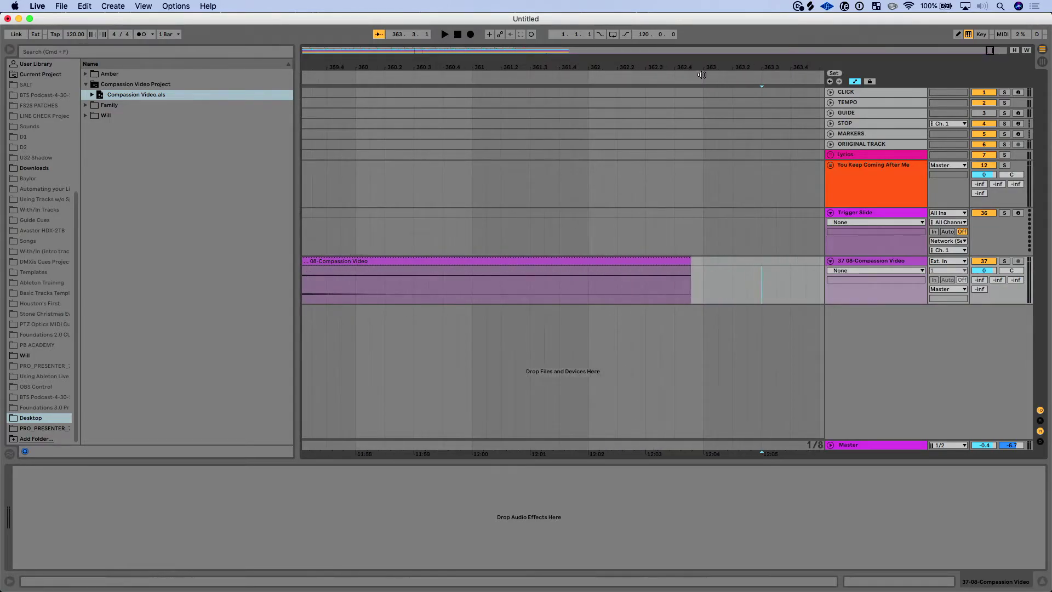
{"action": "right_click", "coordinate": [702, 74]}
{"action": "left_click", "coordinate": [718, 103]}
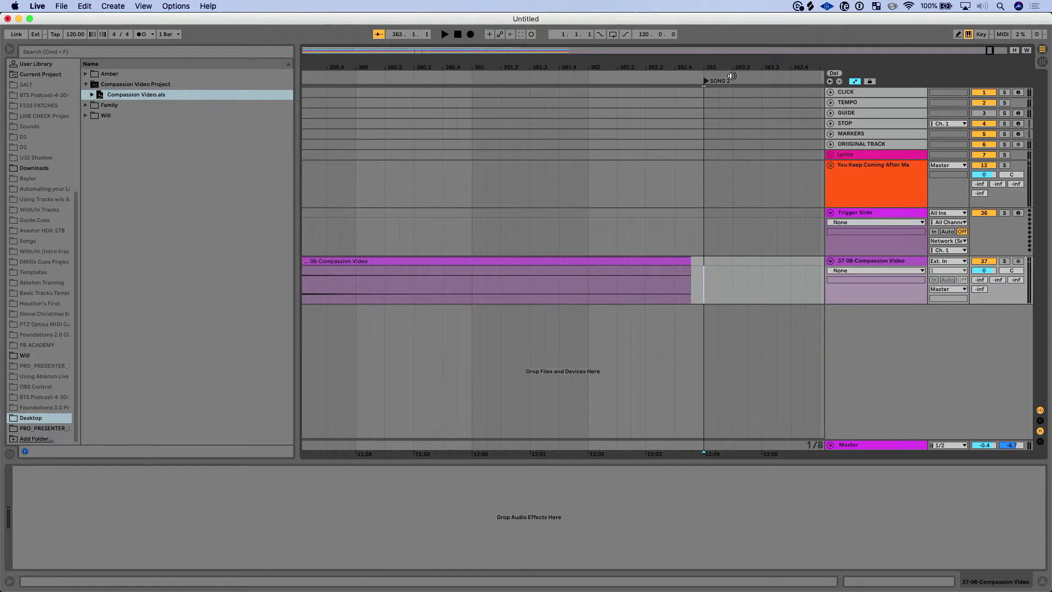
Step: Deactivate the 08-Compassion Video clip with the 0 key
{"action": "key", "text": "w"}
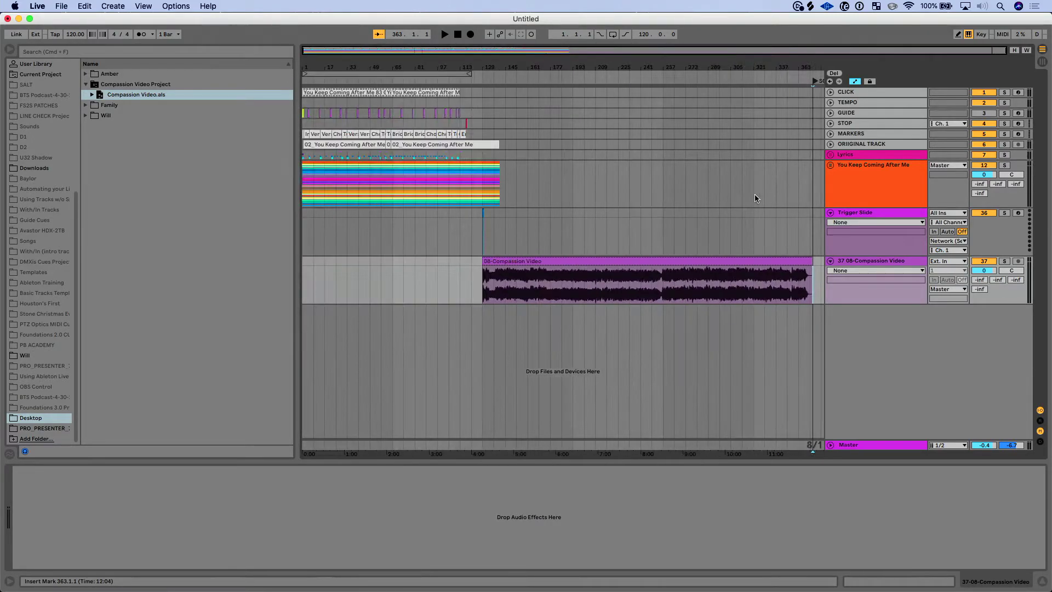
{"action": "left_click", "coordinate": [661, 260]}
{"action": "key", "text": "0"}
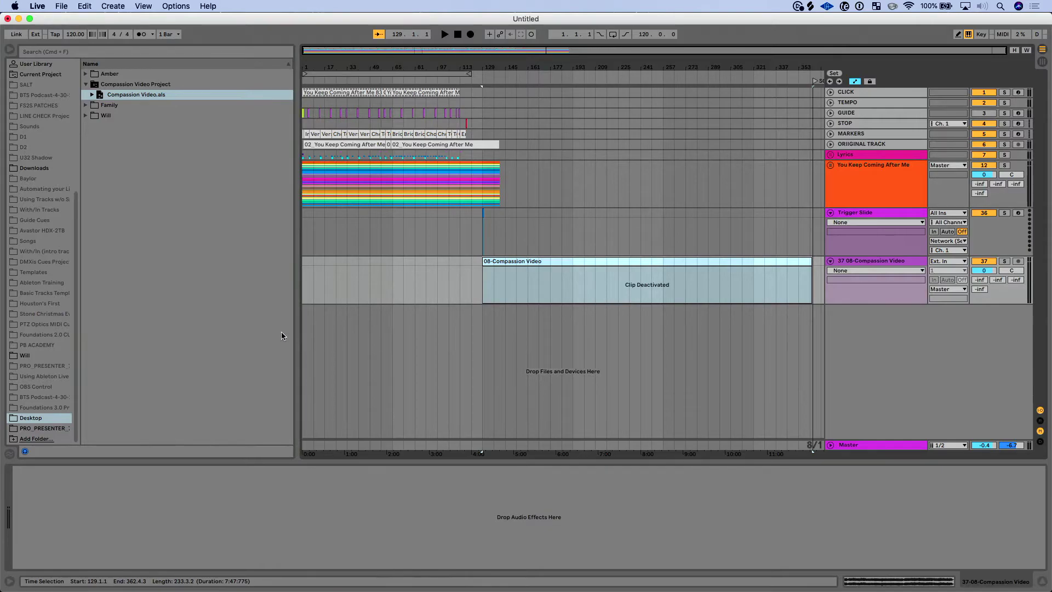
Step: Browse Desktop > Will > SALT > Templates into the advanced template set's TEMPO track clips
{"action": "left_click", "coordinate": [41, 422]}
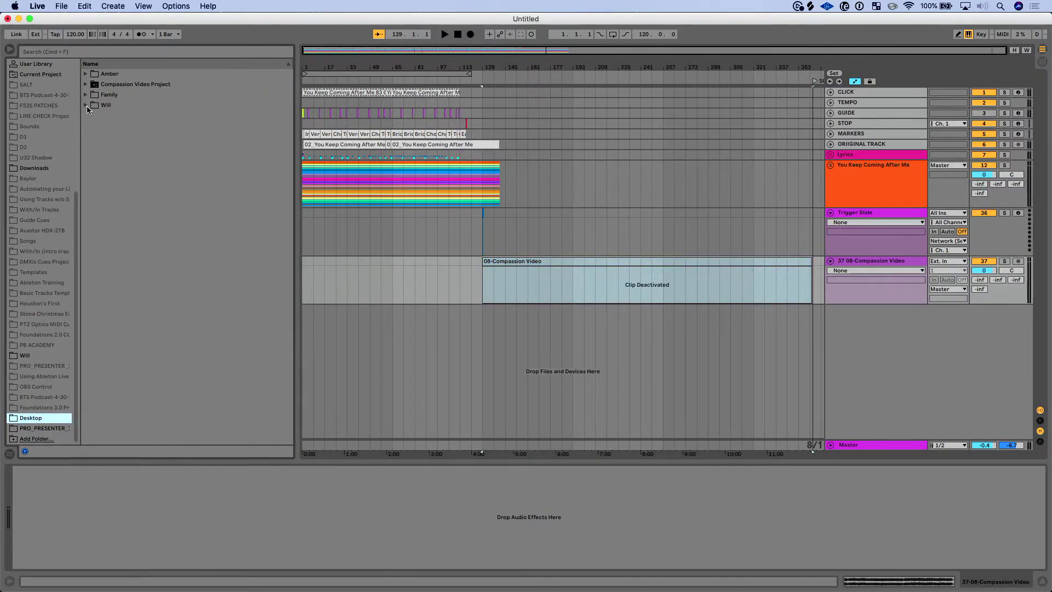
{"action": "left_click", "coordinate": [86, 106]}
{"action": "left_click", "coordinate": [92, 199]}
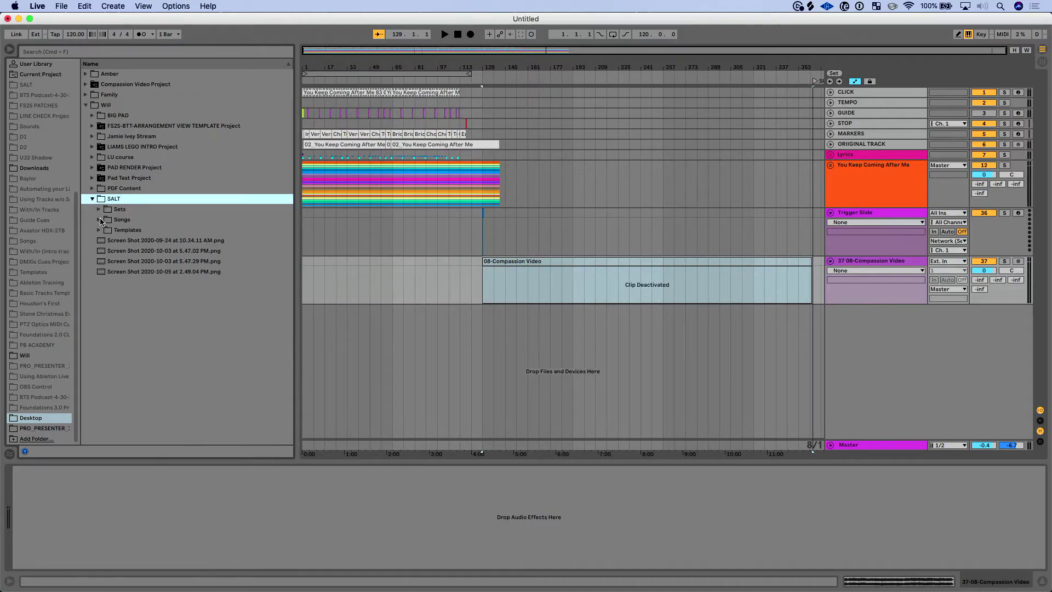
{"action": "left_click", "coordinate": [99, 221]}
{"action": "left_click", "coordinate": [99, 220]}
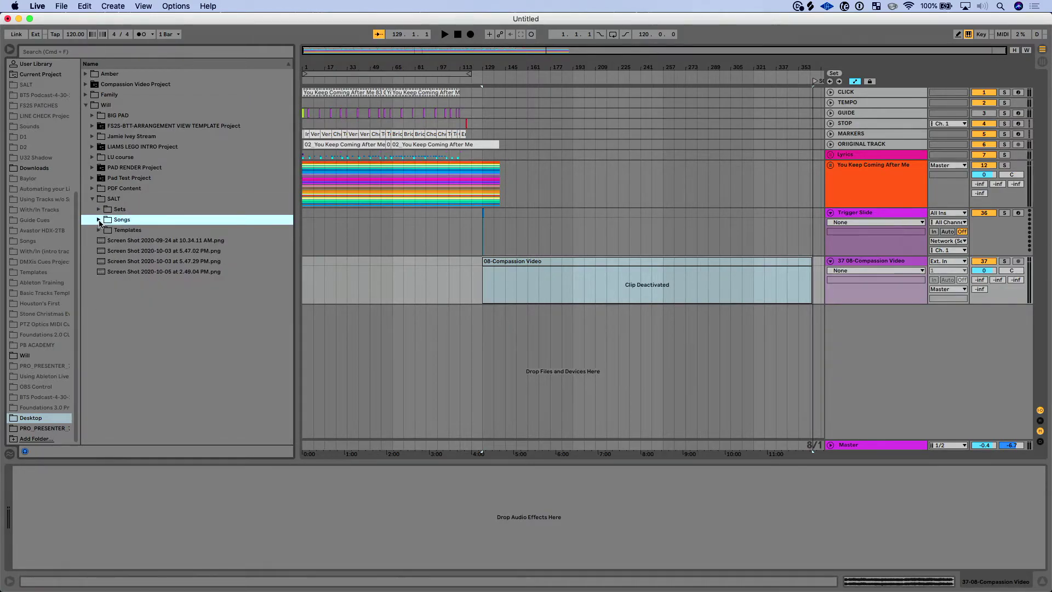
{"action": "left_click", "coordinate": [99, 230]}
{"action": "left_click", "coordinate": [105, 252]}
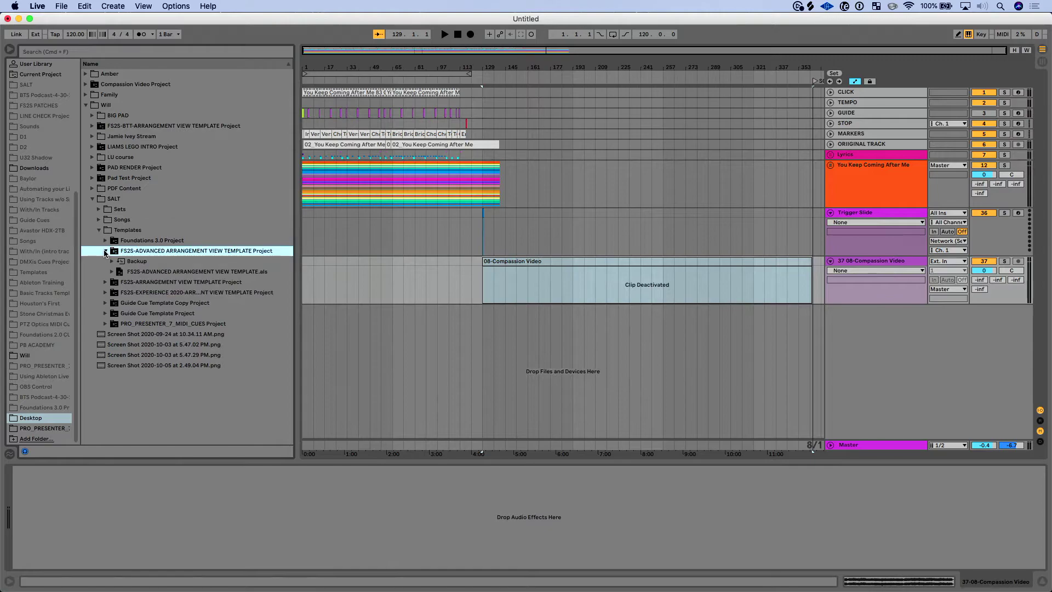
{"action": "left_click", "coordinate": [111, 271]}
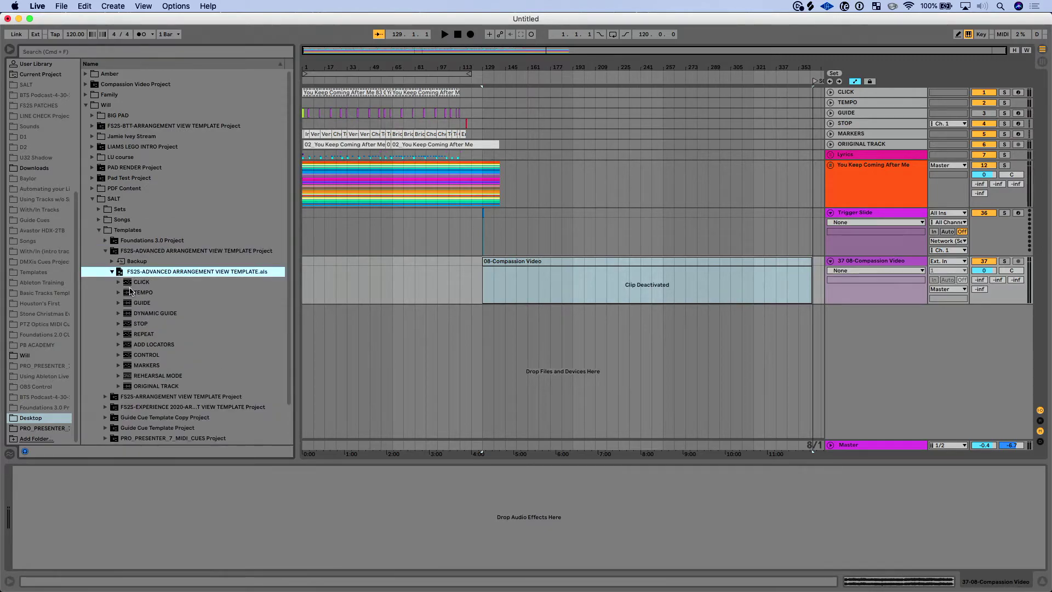
{"action": "left_click", "coordinate": [119, 293]}
Step: Place the template's 120 BPM clip on the TEMPO track at bar 129
{"action": "scroll", "coordinate": [163, 329], "scroll_direction": "down", "scroll_amount": 10}
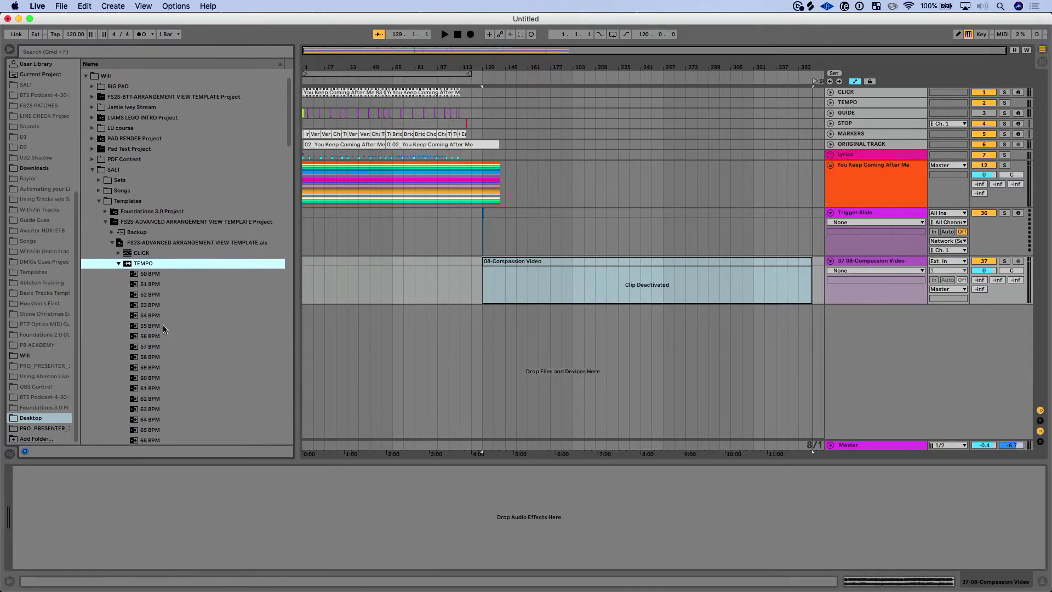
{"action": "scroll", "coordinate": [163, 330], "scroll_direction": "down", "scroll_amount": 12}
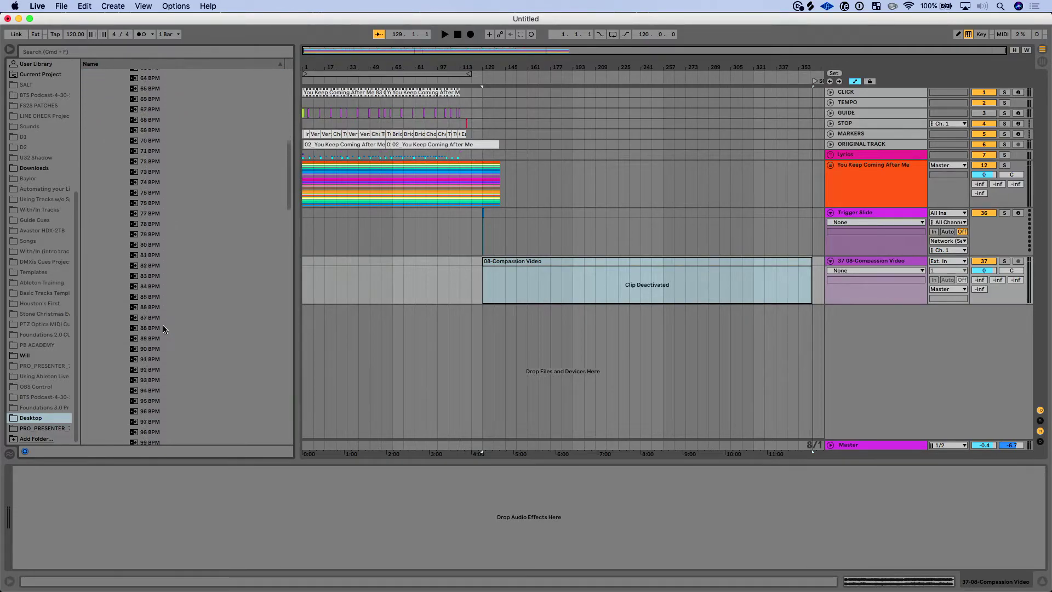
{"action": "scroll", "coordinate": [164, 331], "scroll_direction": "down", "scroll_amount": 2}
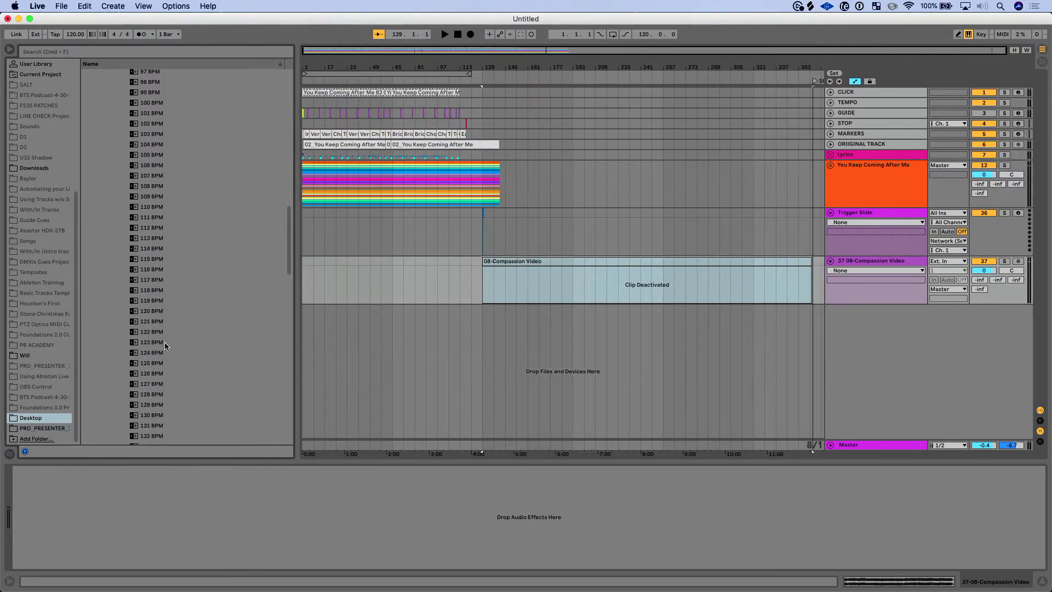
{"action": "left_click", "coordinate": [152, 313]}
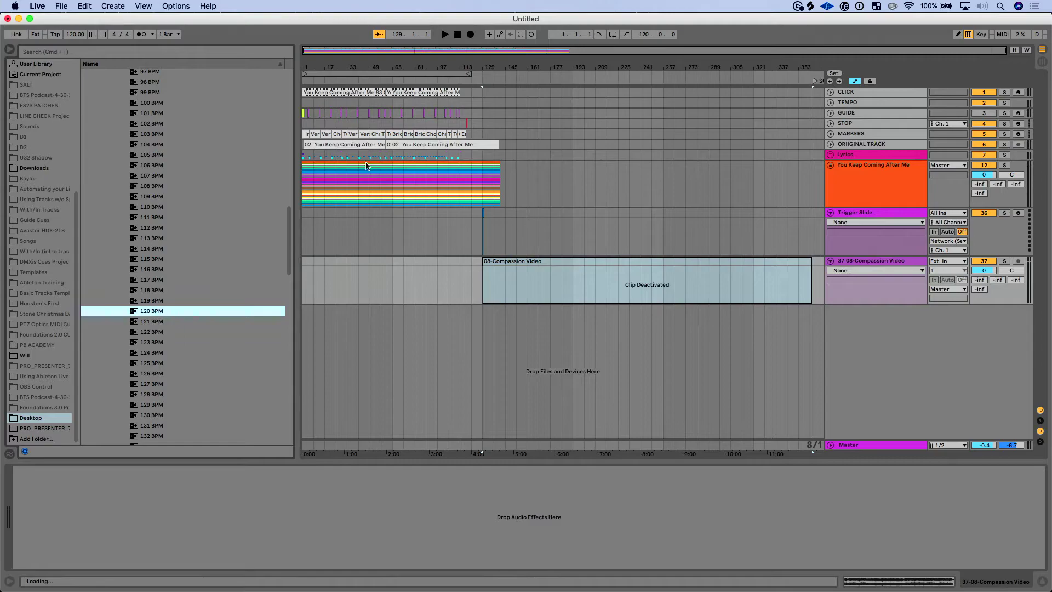
{"action": "left_click", "coordinate": [484, 103]}
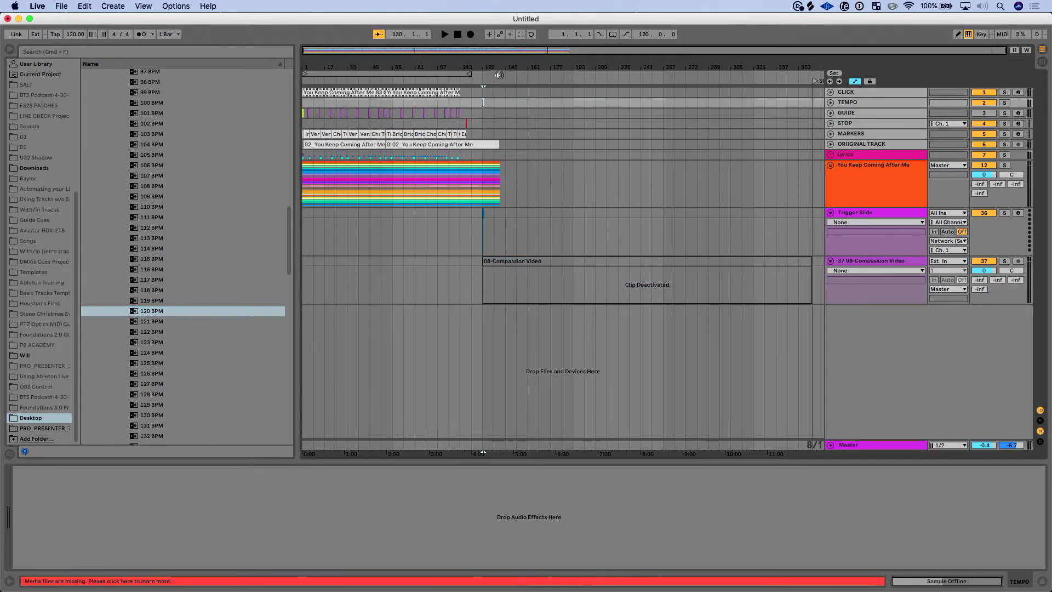
Step: Stretch the 120 BPM clip to end at bar 362 and check its end near the SONG 2 locator
{"action": "left_click_drag", "start_coordinate": [499, 68], "coordinate": [487, 77]}
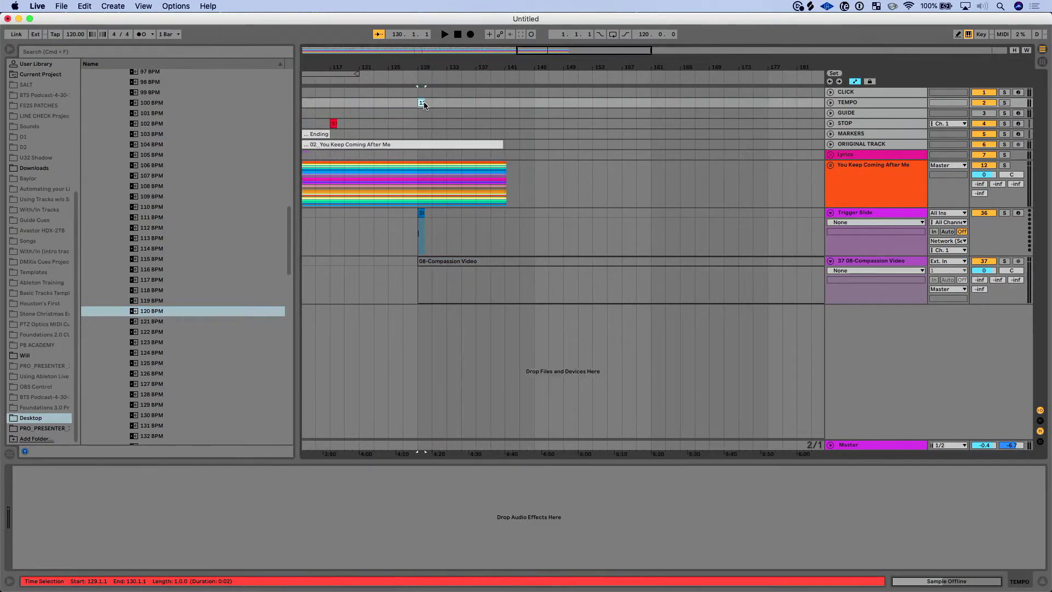
{"action": "left_click_drag", "start_coordinate": [423, 104], "coordinate": [809, 103]}
{"action": "key", "text": "w"}
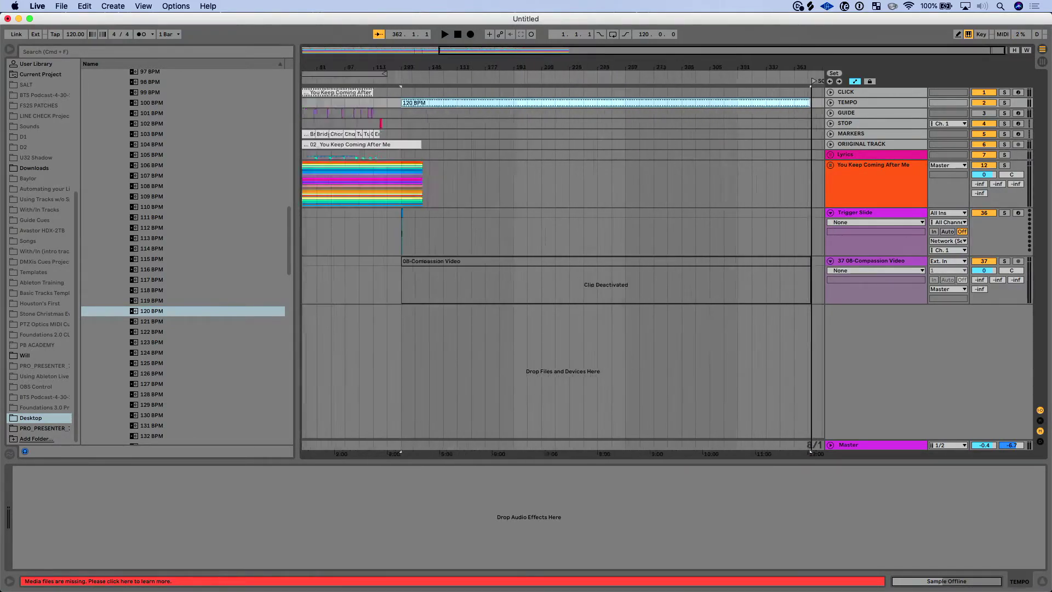
{"action": "left_click", "coordinate": [484, 77]}
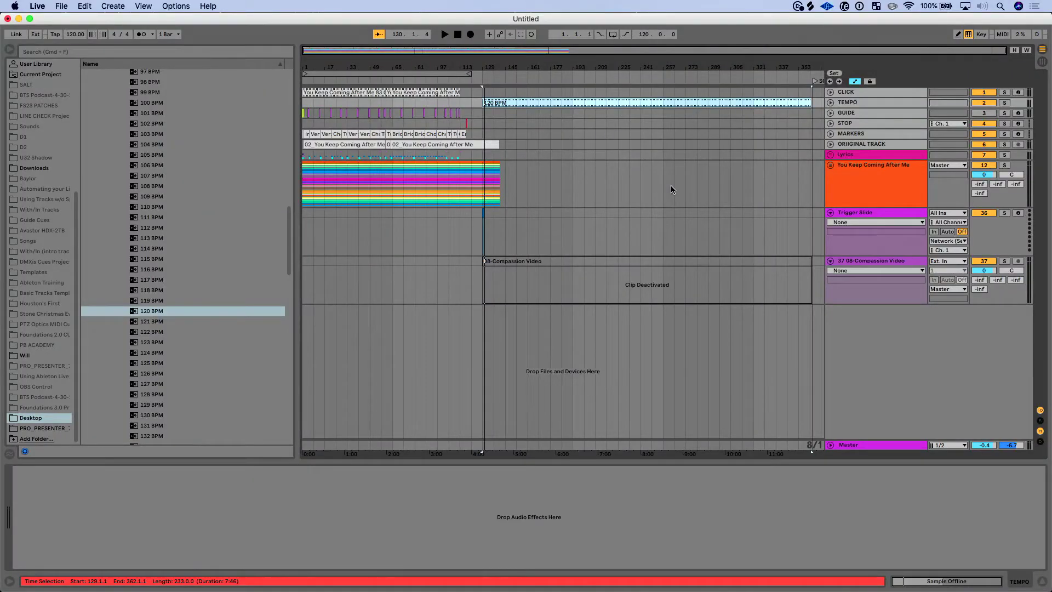
{"action": "left_click_drag", "start_coordinate": [825, 63], "coordinate": [825, 65]}
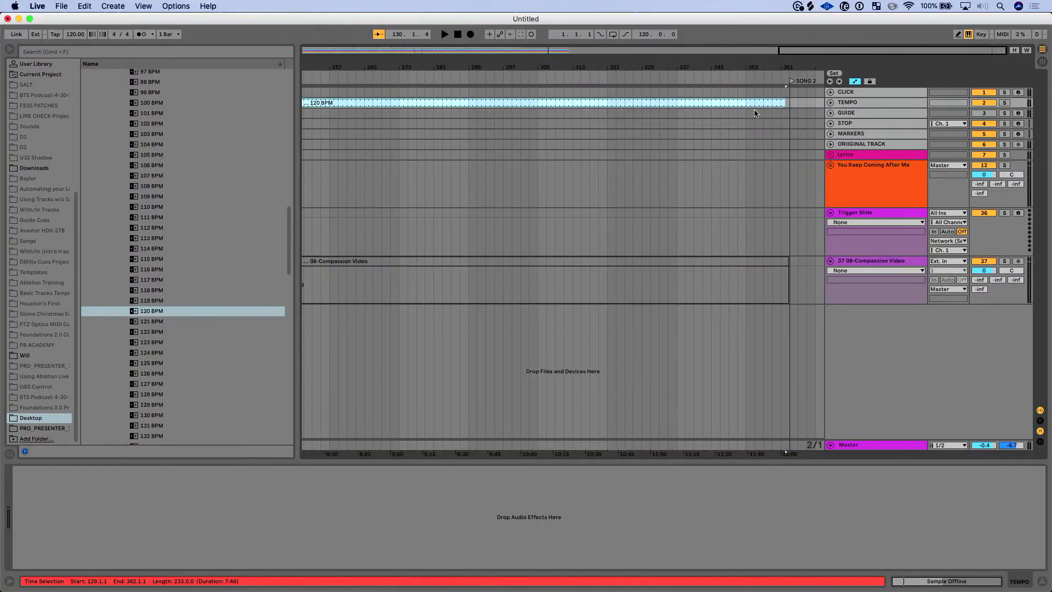
{"action": "scroll", "coordinate": [709, 208], "scroll_direction": "left", "scroll_amount": 5}
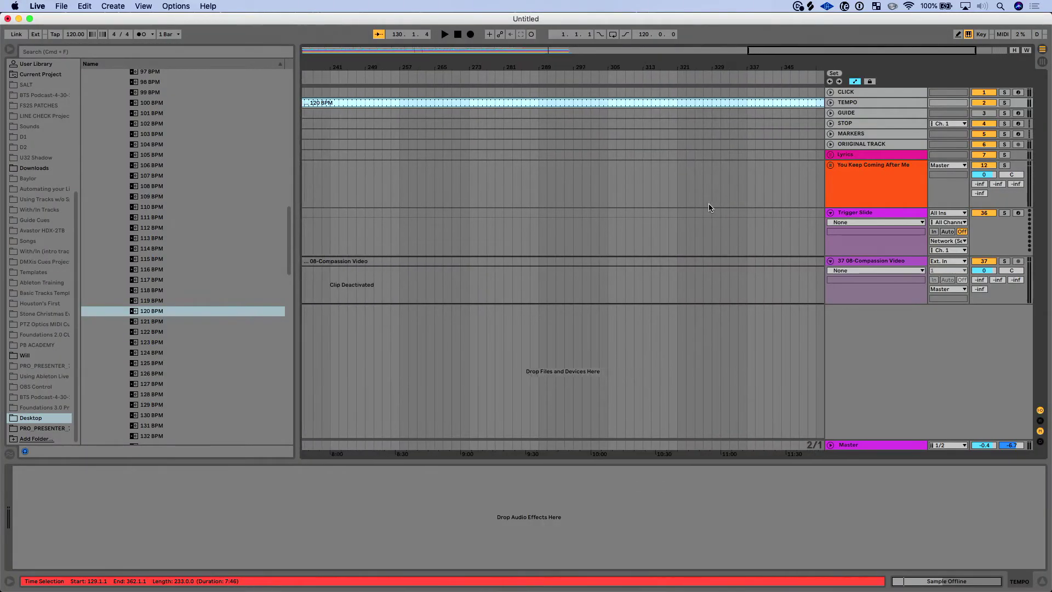
{"action": "left_click", "coordinate": [604, 258]}
{"action": "scroll", "coordinate": [603, 258], "scroll_direction": "left", "scroll_amount": 10}
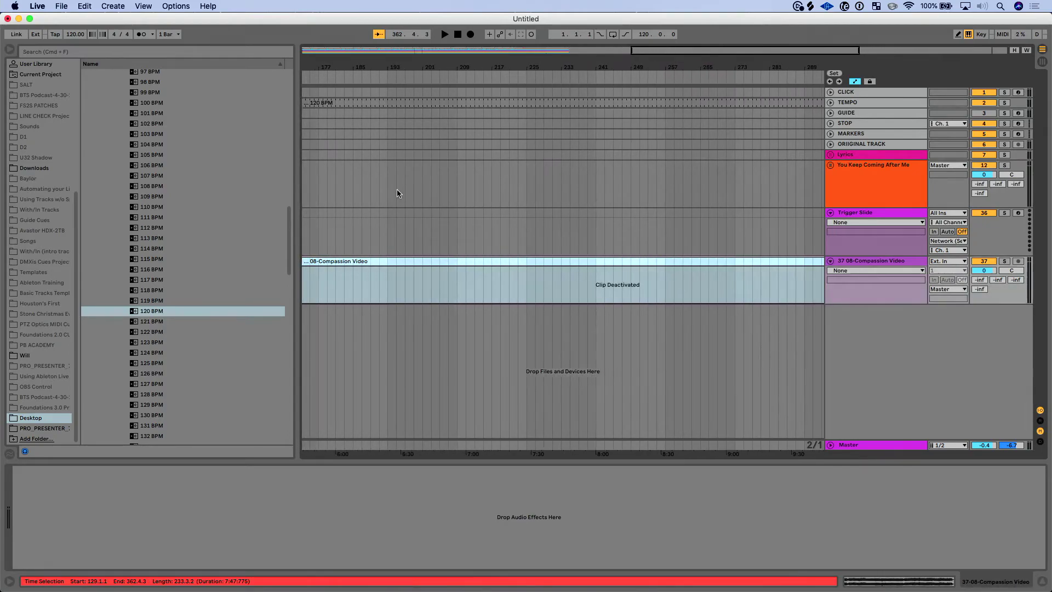
{"action": "scroll", "coordinate": [392, 175], "scroll_direction": "left", "scroll_amount": 2}
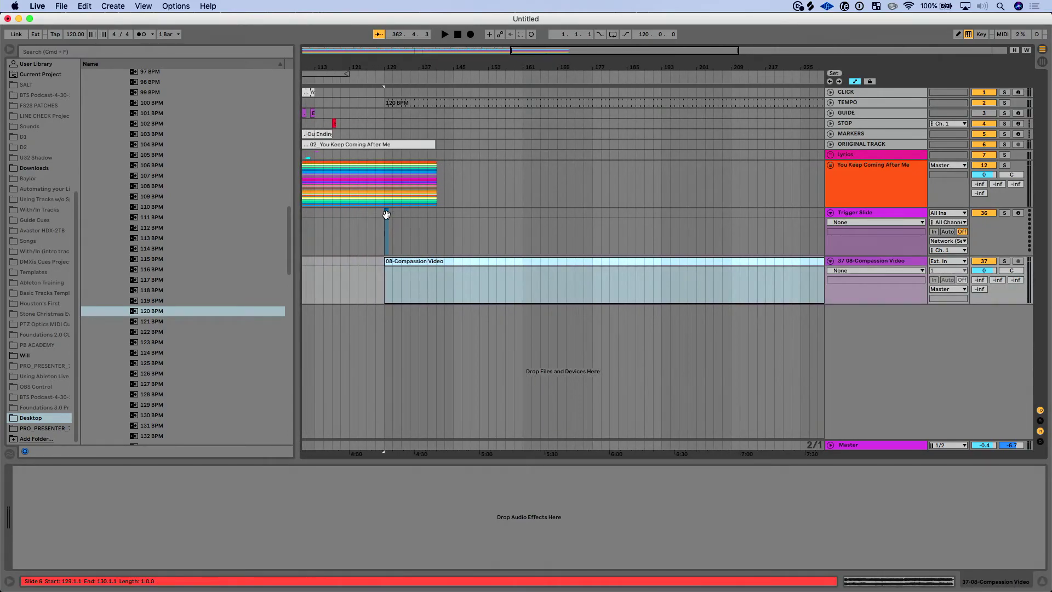
{"action": "left_click", "coordinate": [425, 103]}
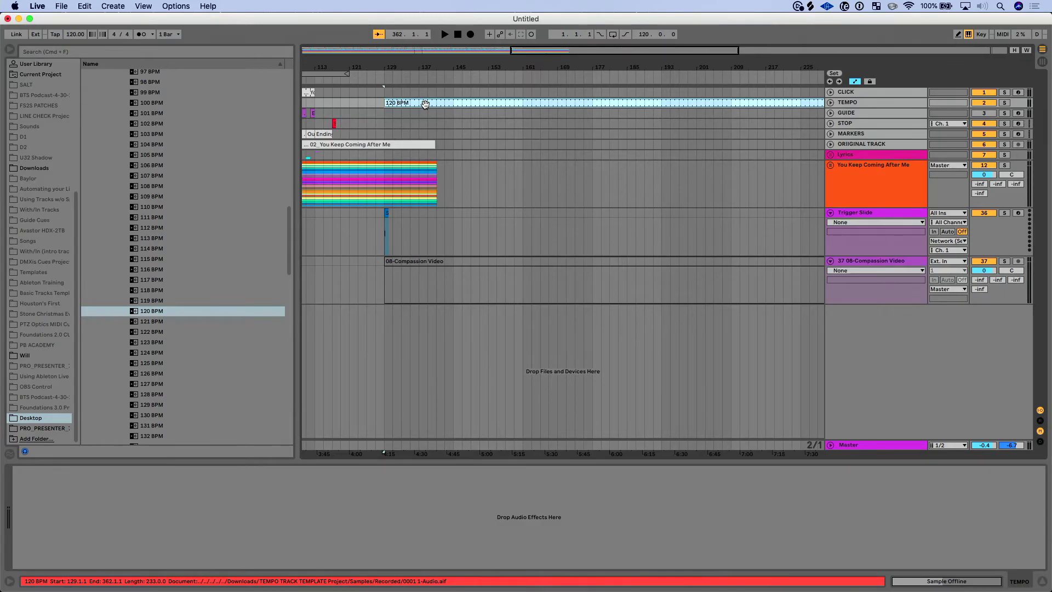